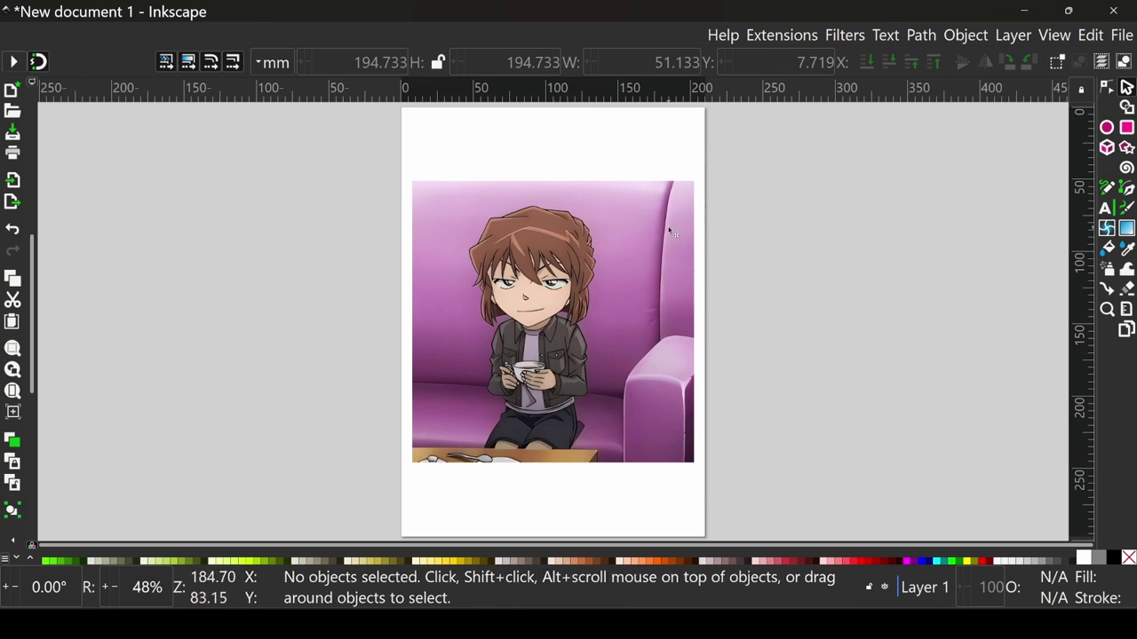
# - Select the embedded 736×736 anime image on the page
pyautogui.click(673, 233)
pyautogui.click(744, 233)
# - Resize the page to fit the selected anime image
pyautogui.click(619, 270)
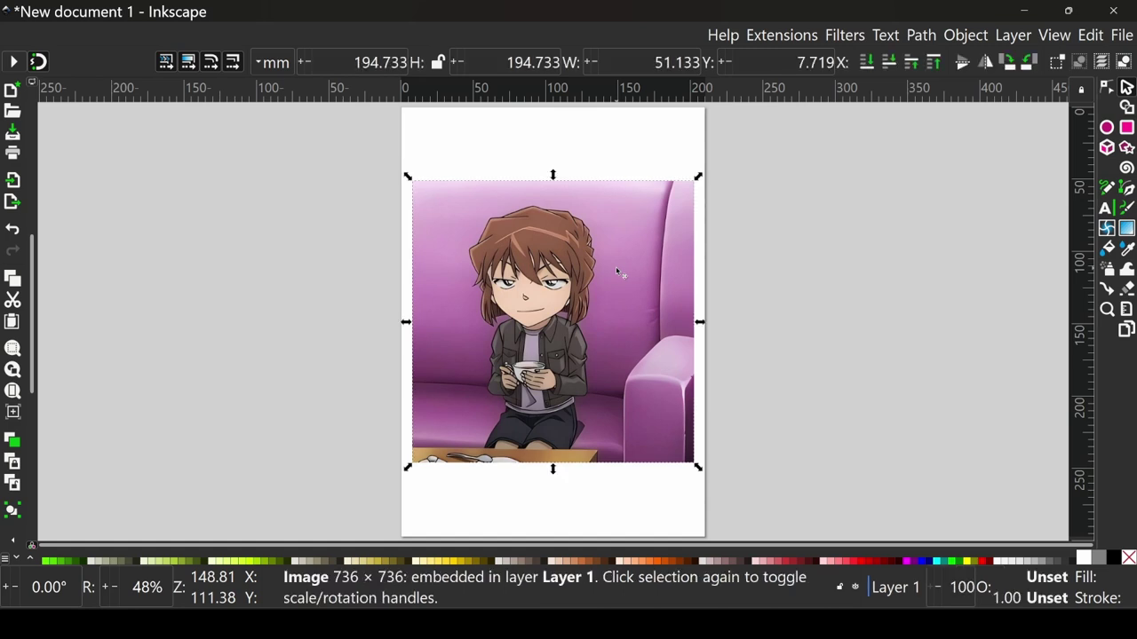
pyautogui.hotkey('ctrl', 'shift', 'r')
pyautogui.press('Escape')
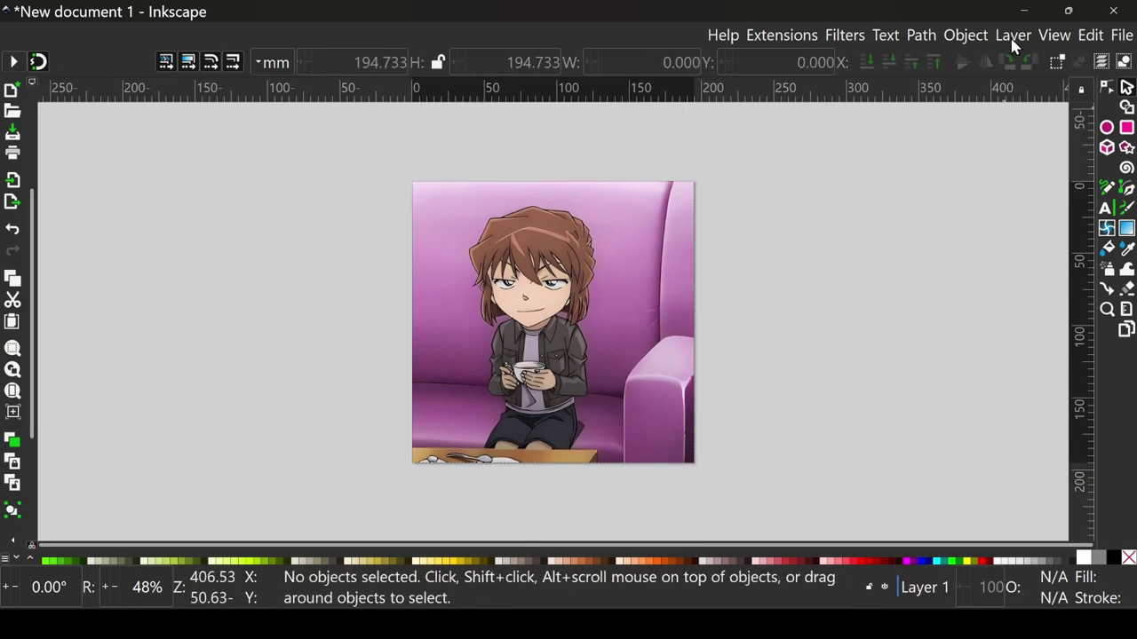
# - Add a new Layer 2 above Layer 1 via the Layers and Objects panel
pyautogui.click(1012, 36)
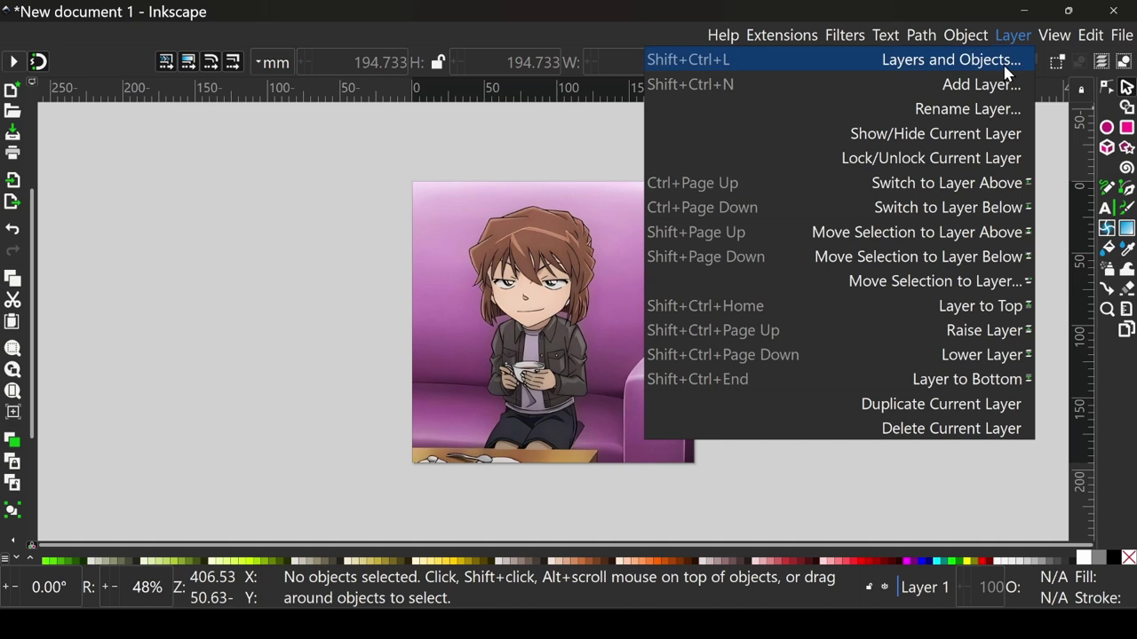
pyautogui.click(1000, 62)
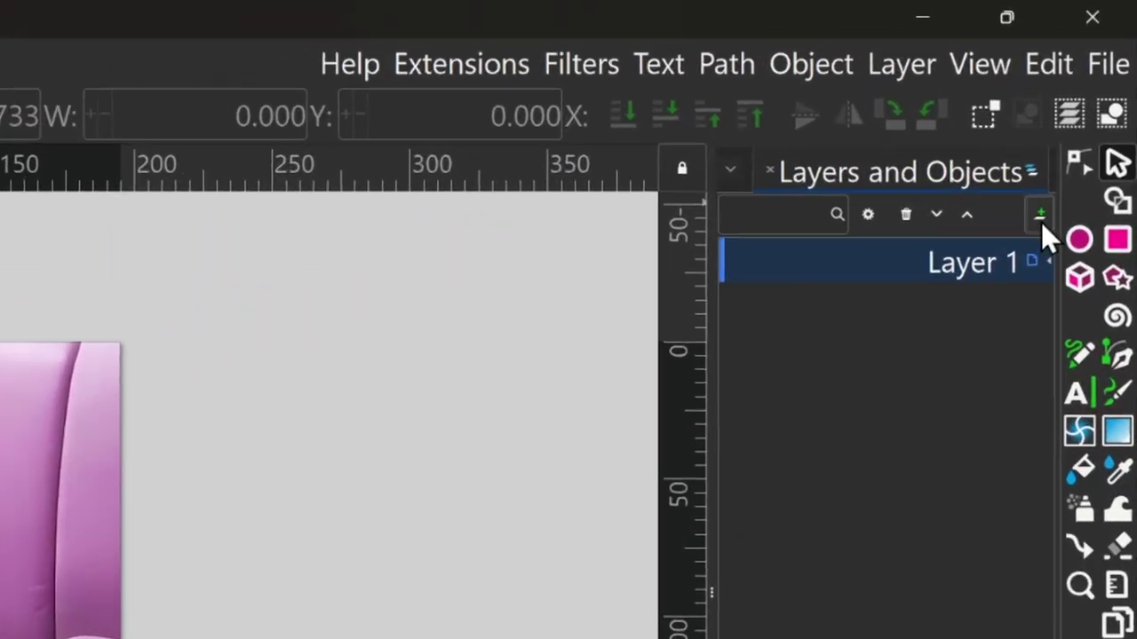
pyautogui.click(1034, 229)
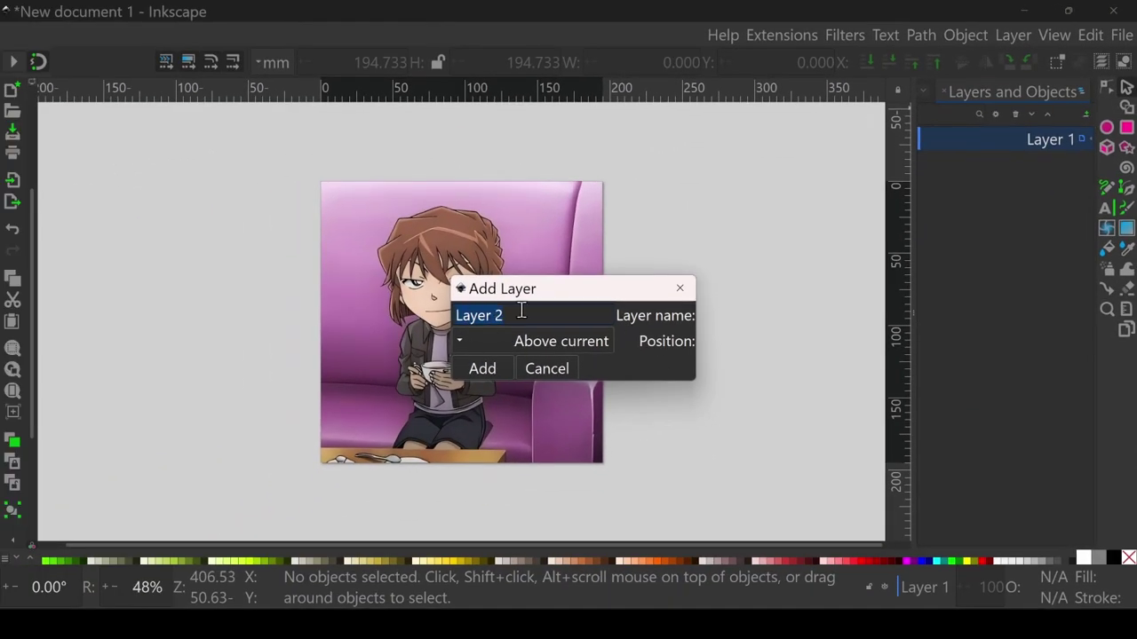
pyautogui.click(482, 369)
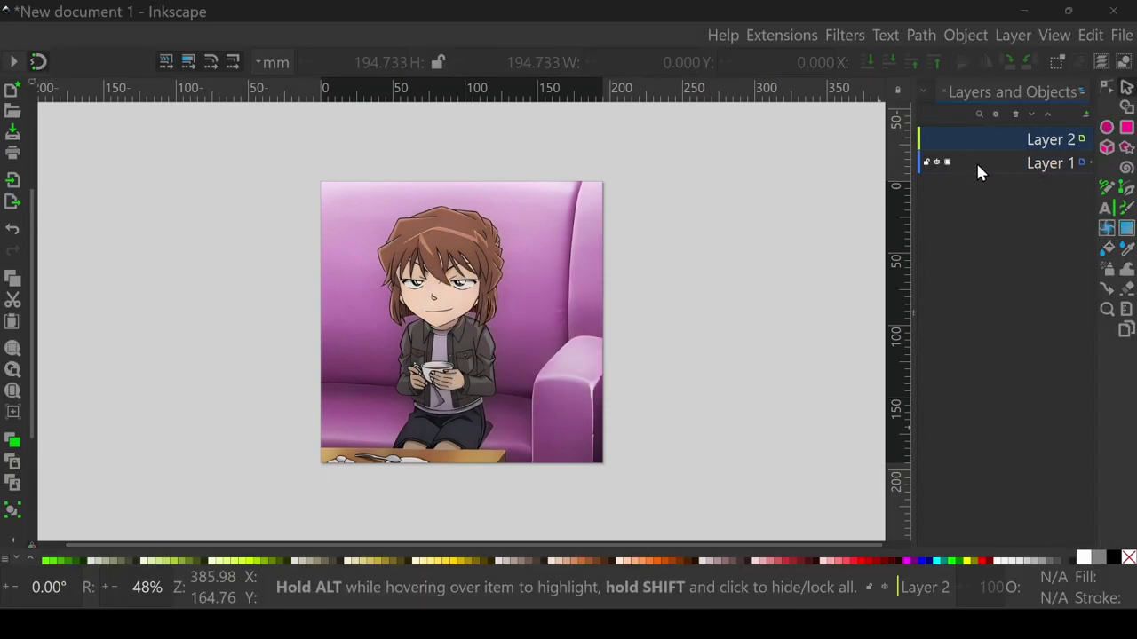
pyautogui.moveTo(1047, 140)
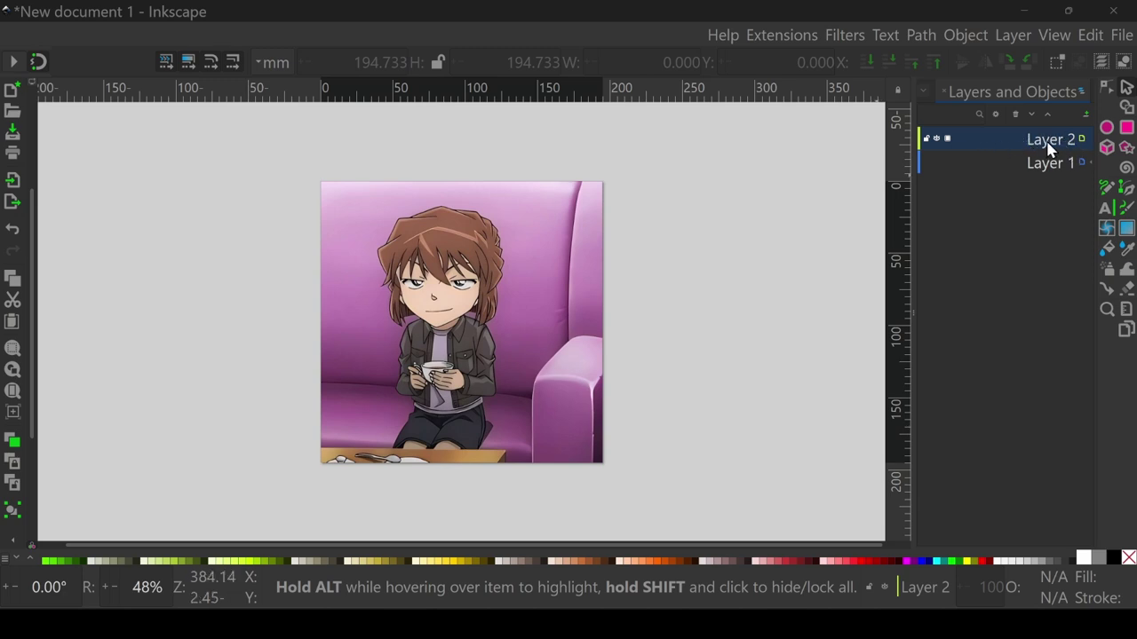
# - Draw a perfect black circle at the page's top-left corner on Layer 2
pyautogui.scroll(2, 325, 213)
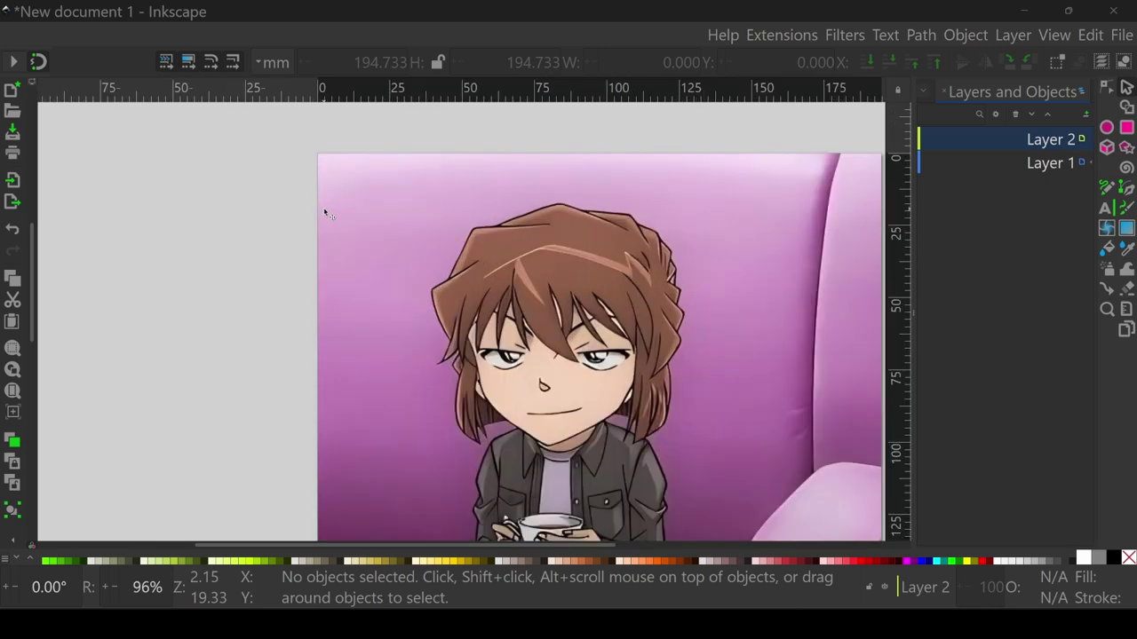
pyautogui.scroll(1, 332, 205)
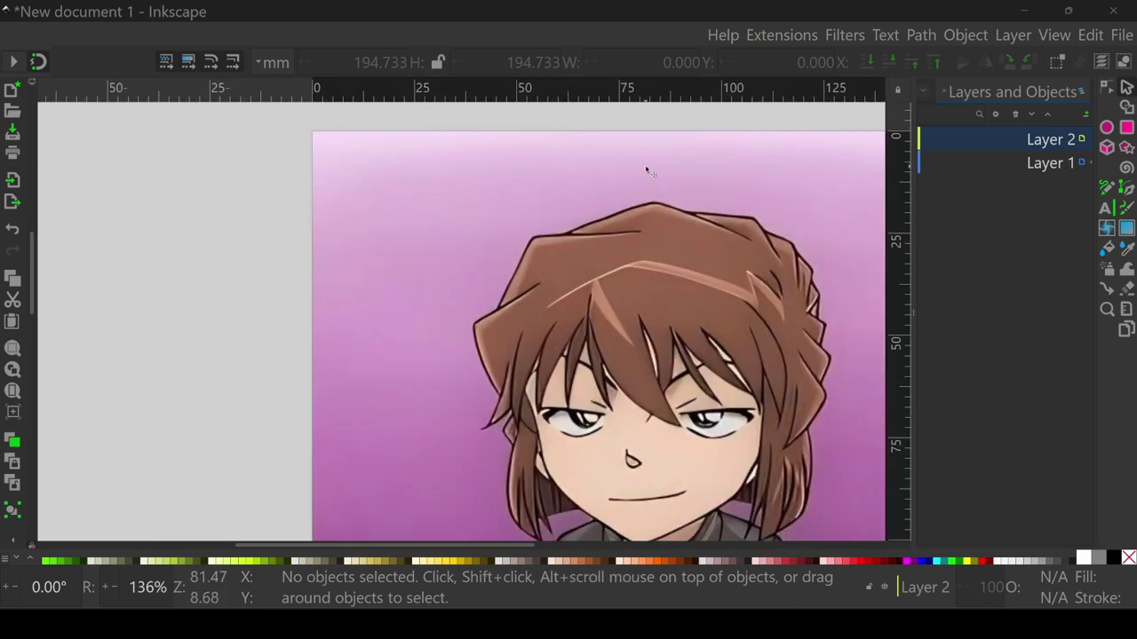
pyautogui.moveTo(646, 173); pyautogui.dragTo(430, 200)
pyautogui.hscroll(-4, 449, 204)
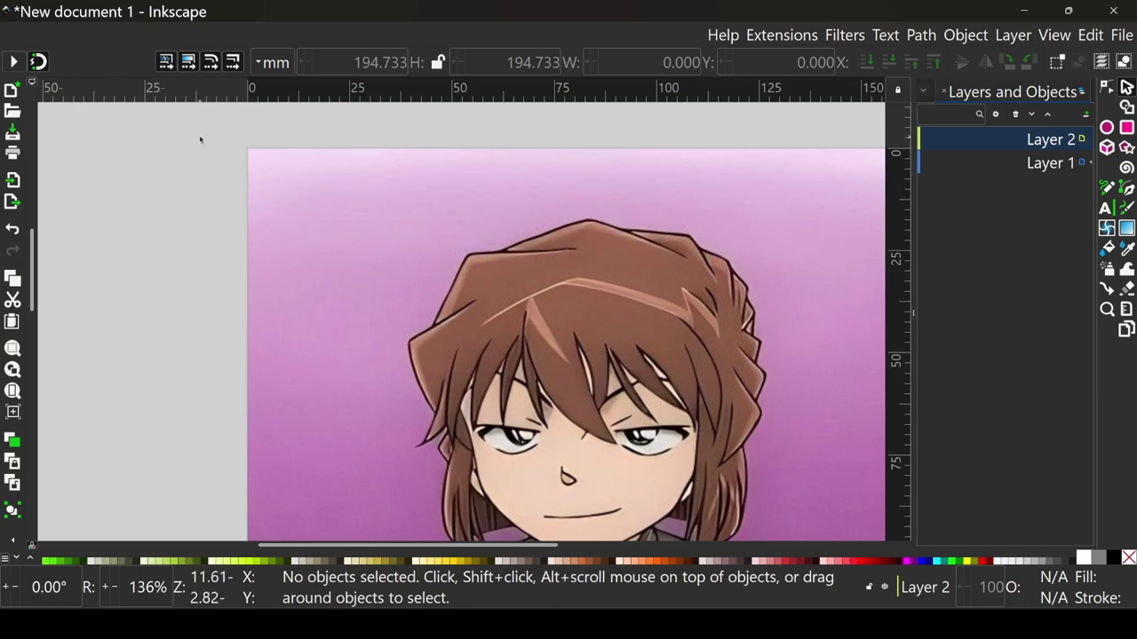
pyautogui.press('e')
pyautogui.moveTo(255, 161); pyautogui.dragTo(286, 191)
pyautogui.press('ctrl')
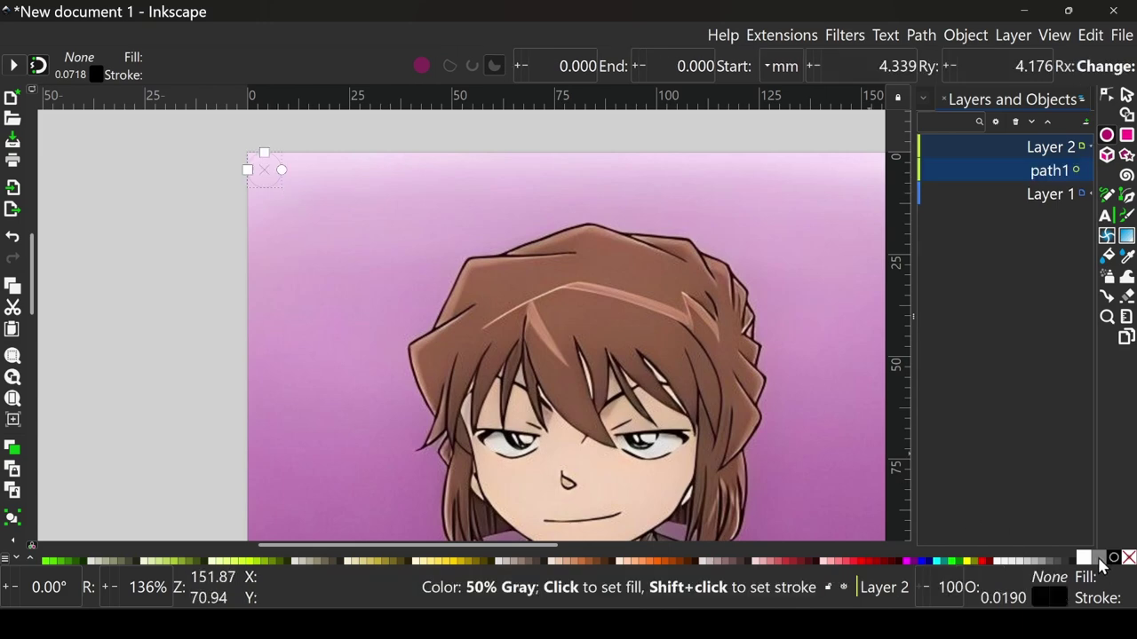
pyautogui.click(1113, 558)
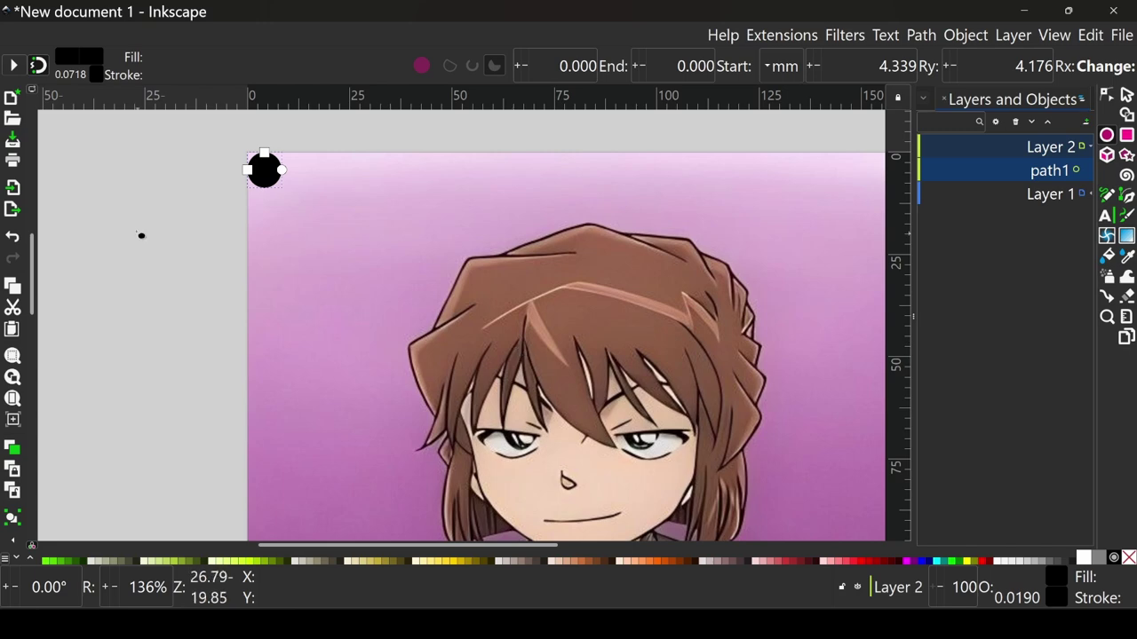
# - Scale the black circle down slightly to about 6.5 × 6.7 mm
pyautogui.keyDown('ctrl'); pyautogui.scroll(1, 261, 172); pyautogui.keyUp('ctrl')
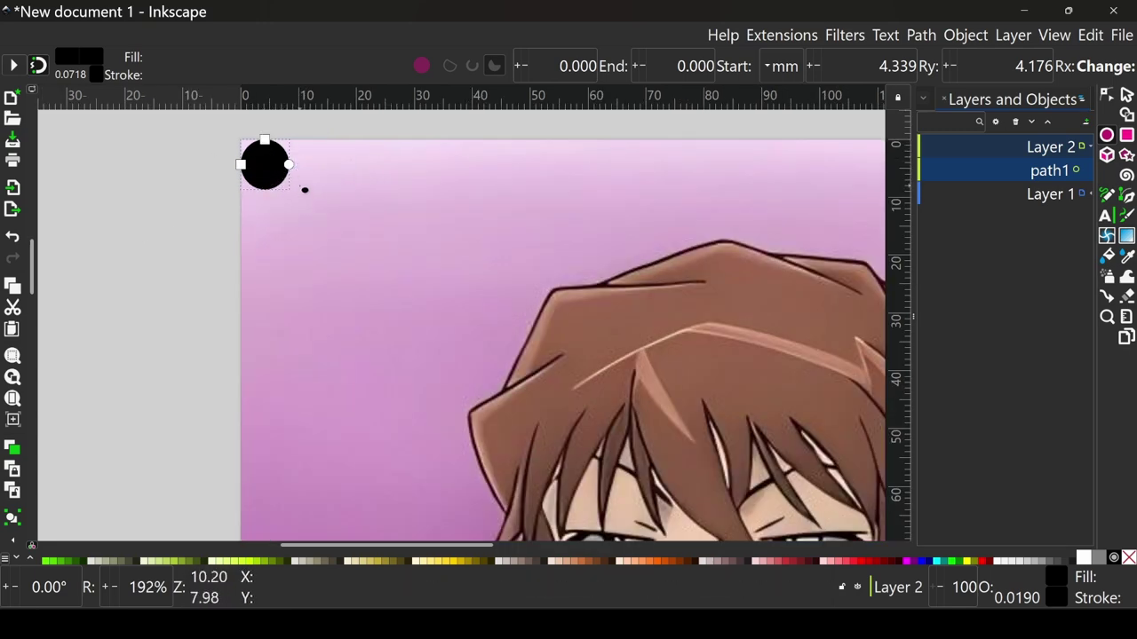
pyautogui.press('Escape')
pyautogui.press('s')
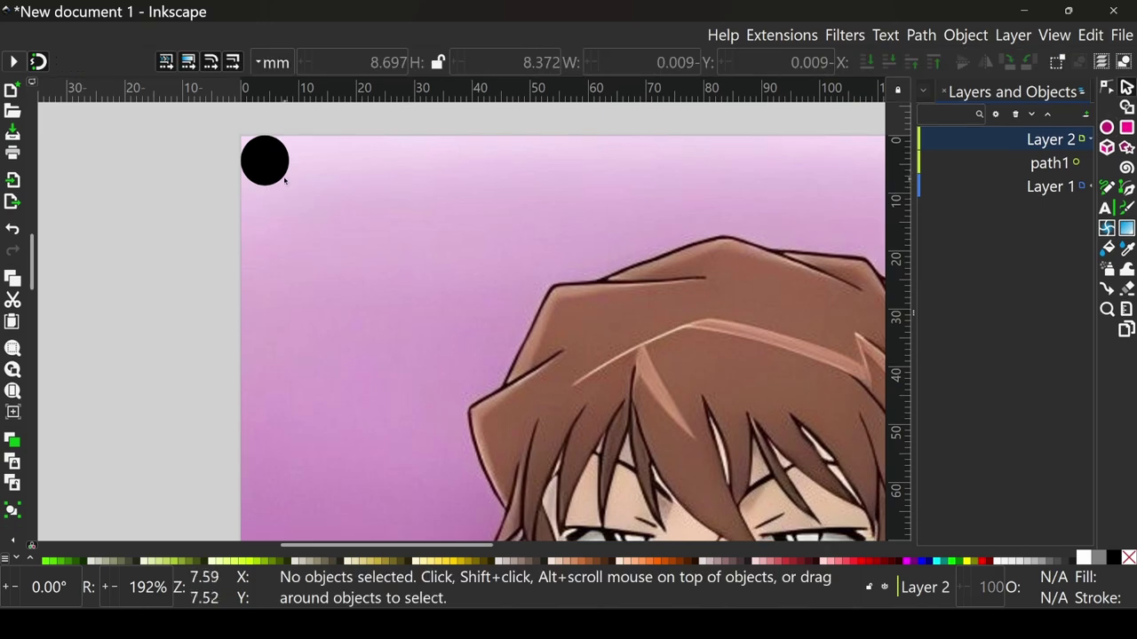
pyautogui.click(277, 173)
pyautogui.moveTo(296, 192); pyautogui.dragTo(286, 182)
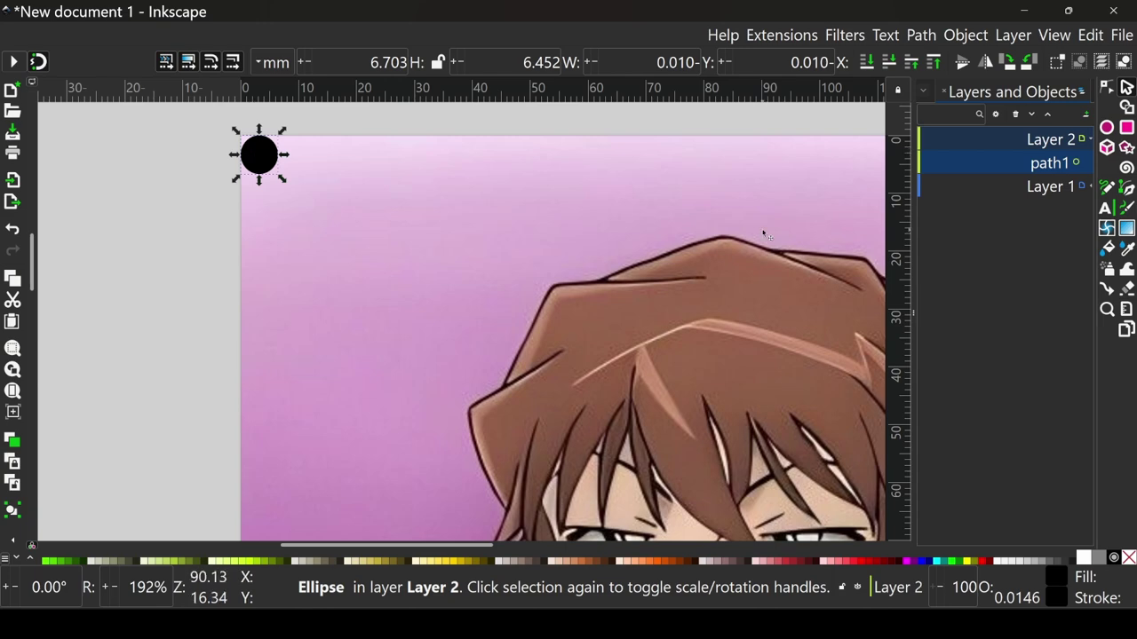
# - Set the circle's fill to unset (undefined paint) in Fill and Stroke
pyautogui.click(966, 34)
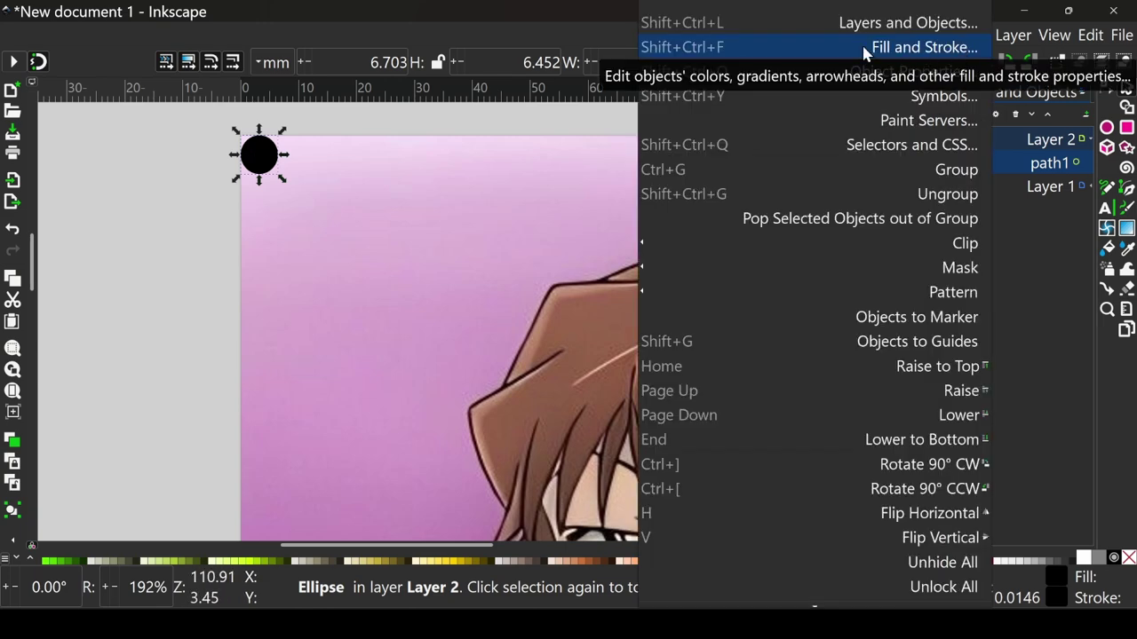
pyautogui.click(943, 46)
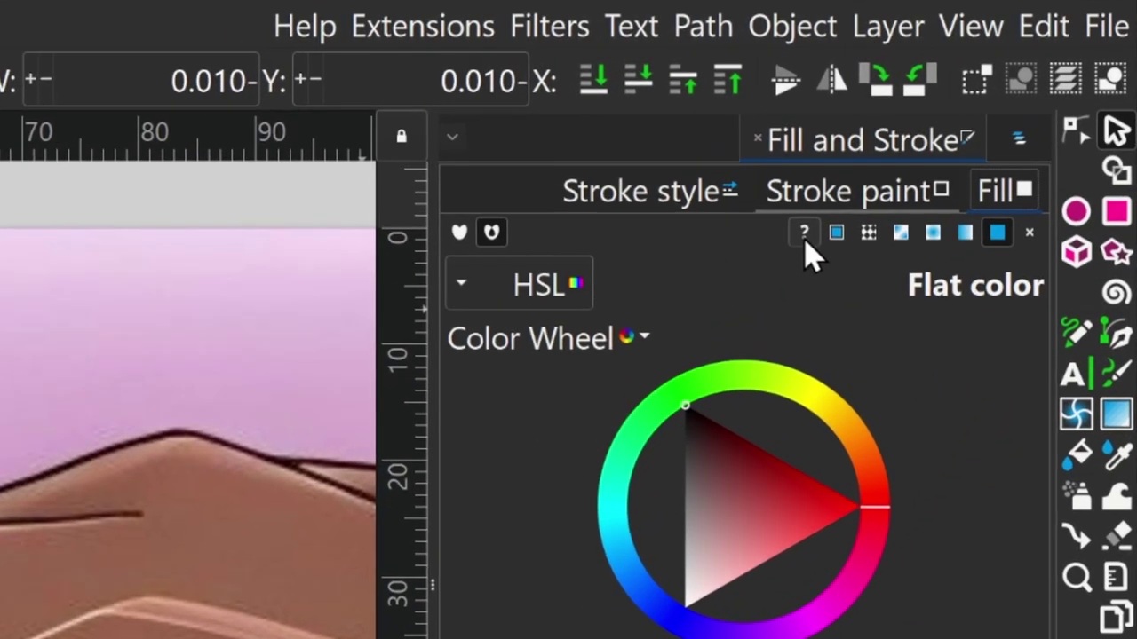
pyautogui.click(804, 236)
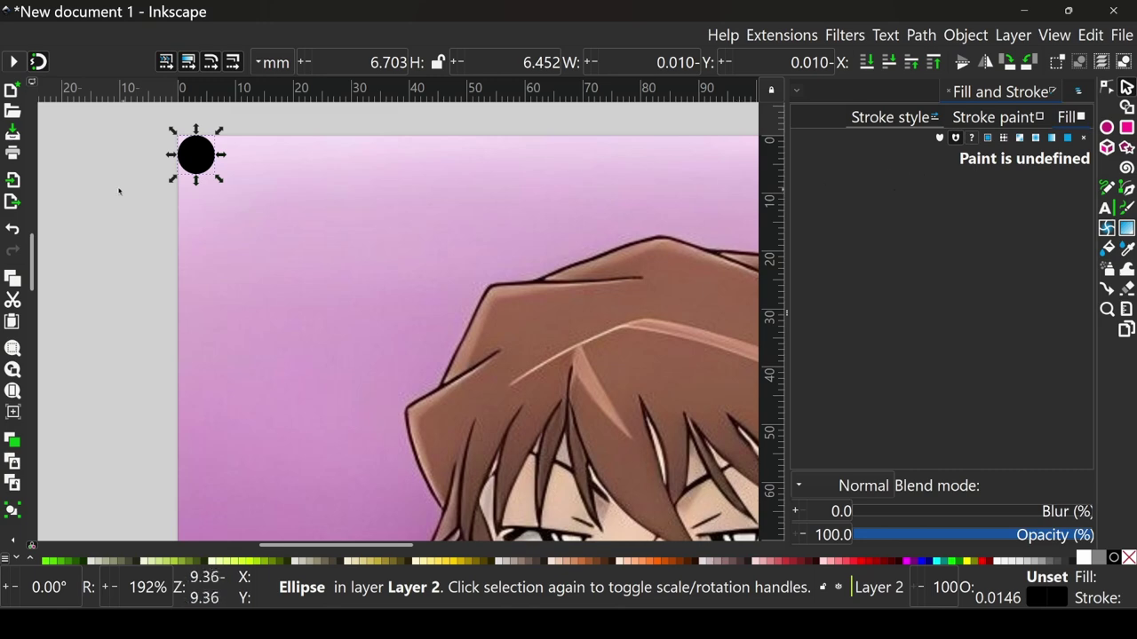
pyautogui.scroll(-2, 266, 186)
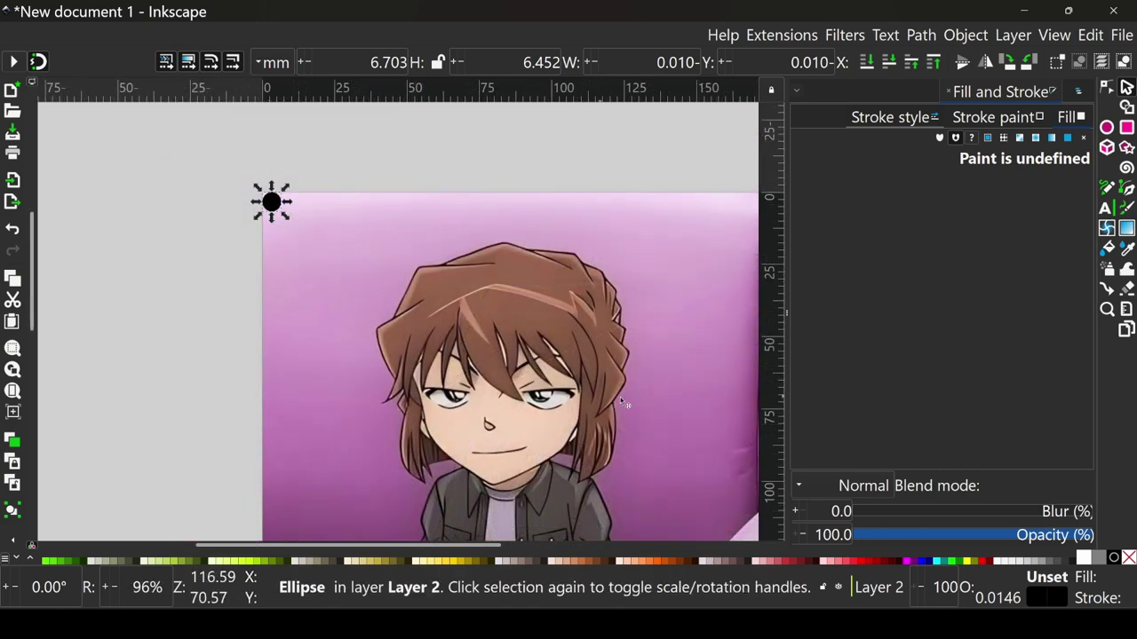
# - Align the circle's left and top edges to the page, placing it at X 0, Y 0
pyautogui.click(271, 202)
pyautogui.click(272, 202)
pyautogui.click(965, 36)
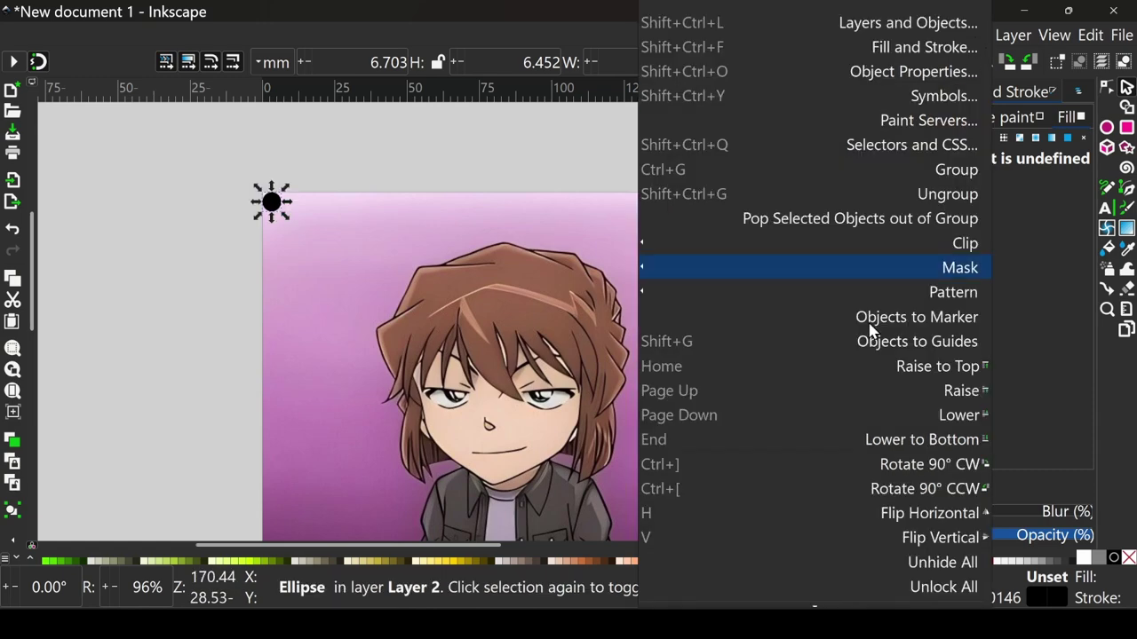
pyautogui.scroll(-2, 848, 395)
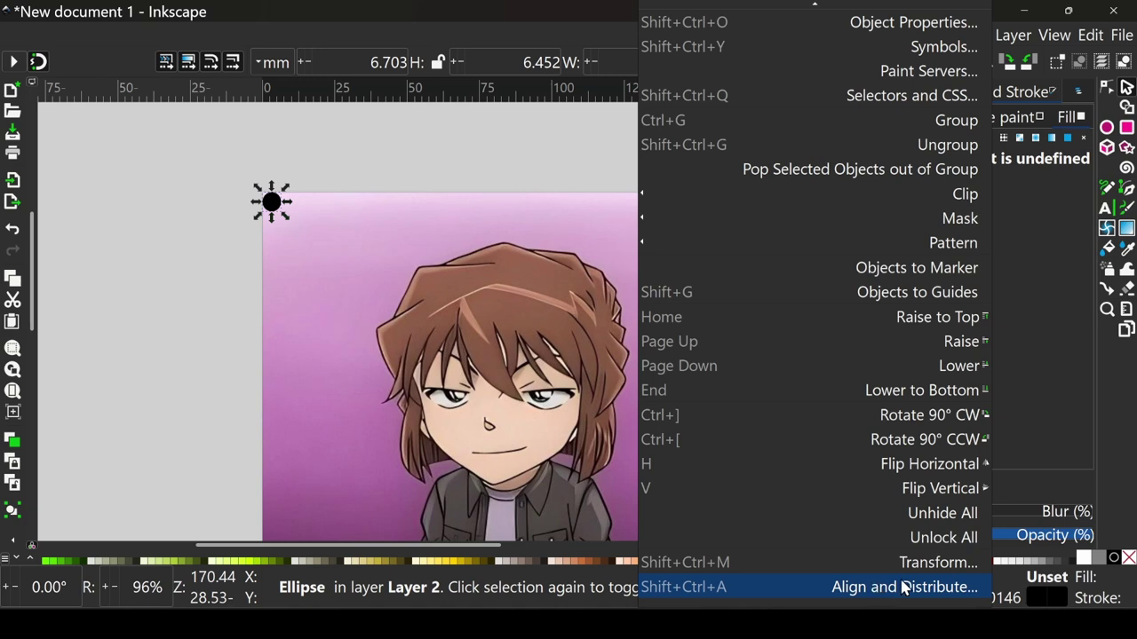
pyautogui.click(913, 582)
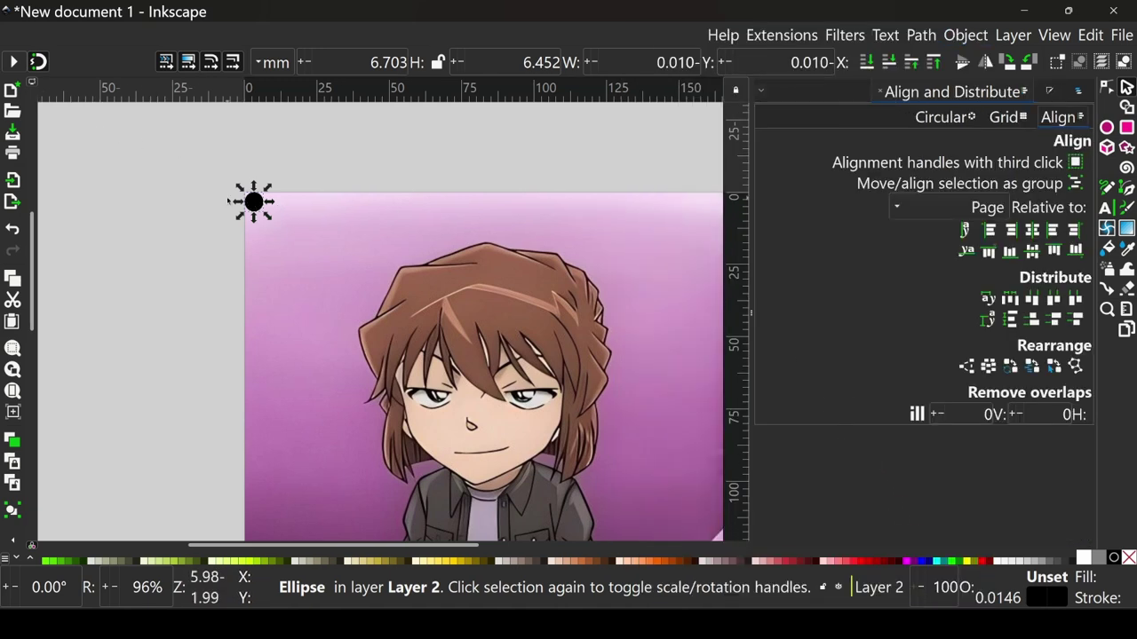
pyautogui.click(1054, 233)
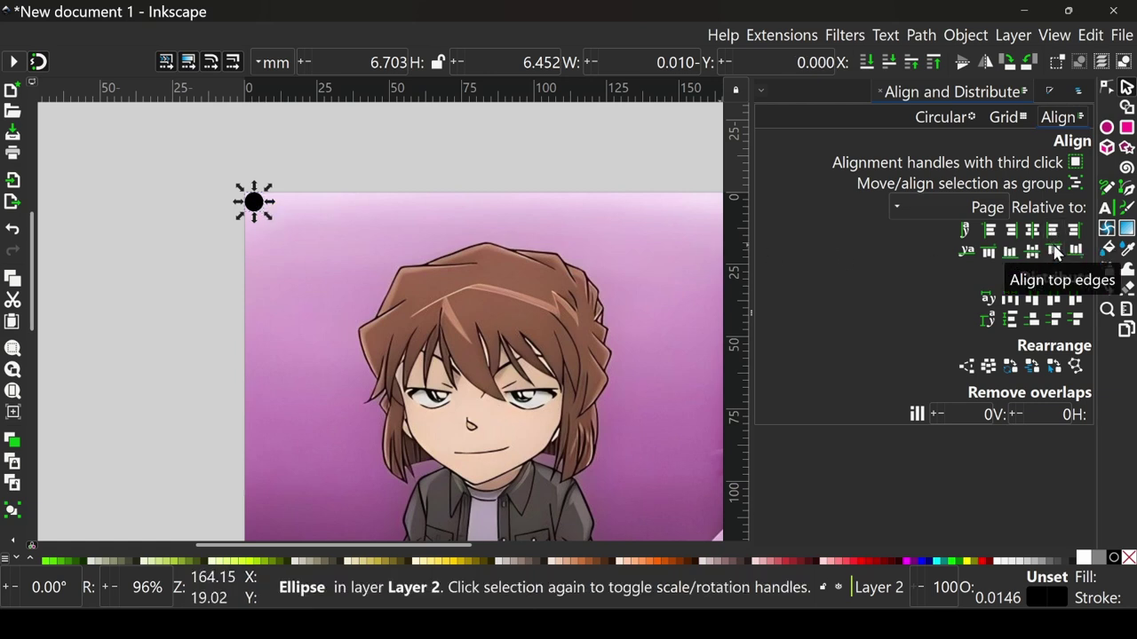
pyautogui.click(1055, 252)
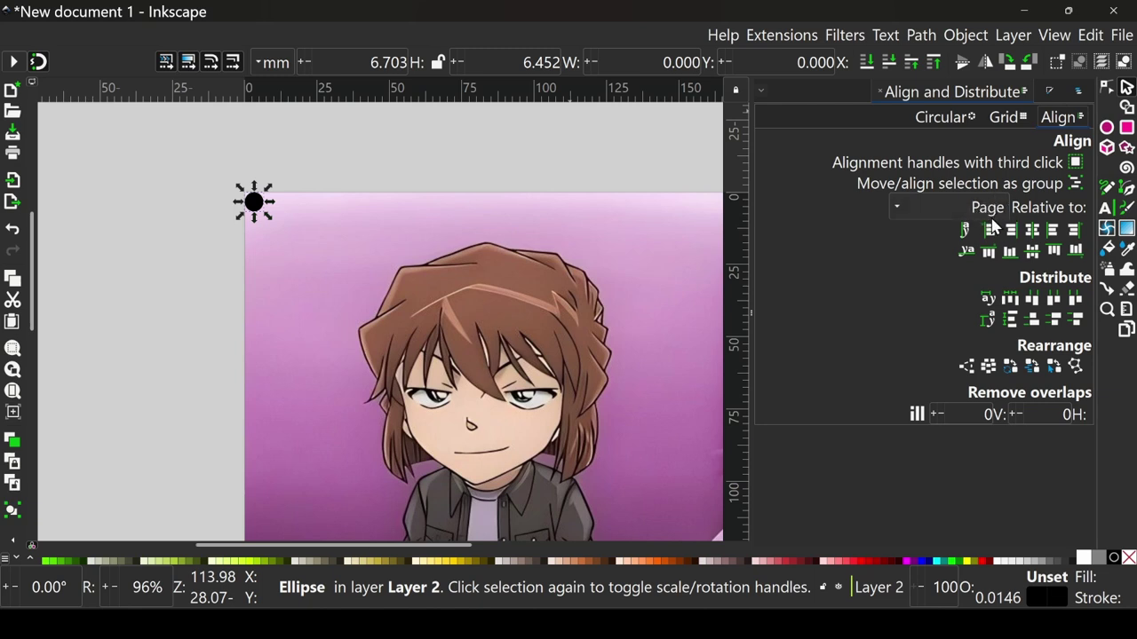
pyautogui.scroll(-1, 520, 273)
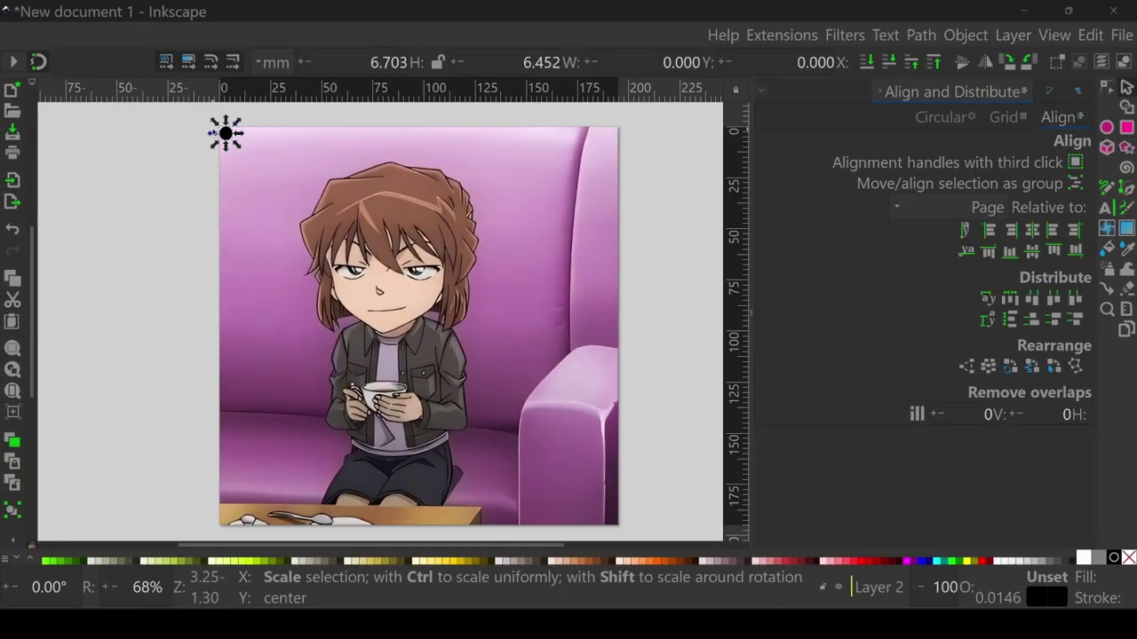
pyautogui.click(226, 133)
# - Create a grid of tiled circle clones traced with the image's colours, then close the dialog
pyautogui.click(1098, 38)
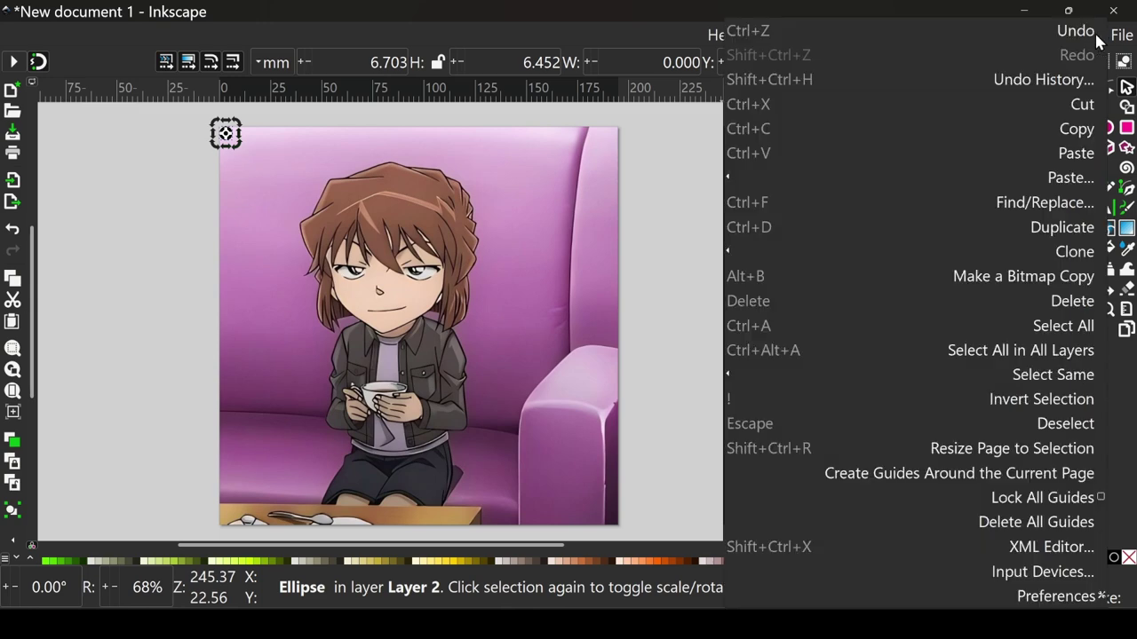
pyautogui.moveTo(1065, 251)
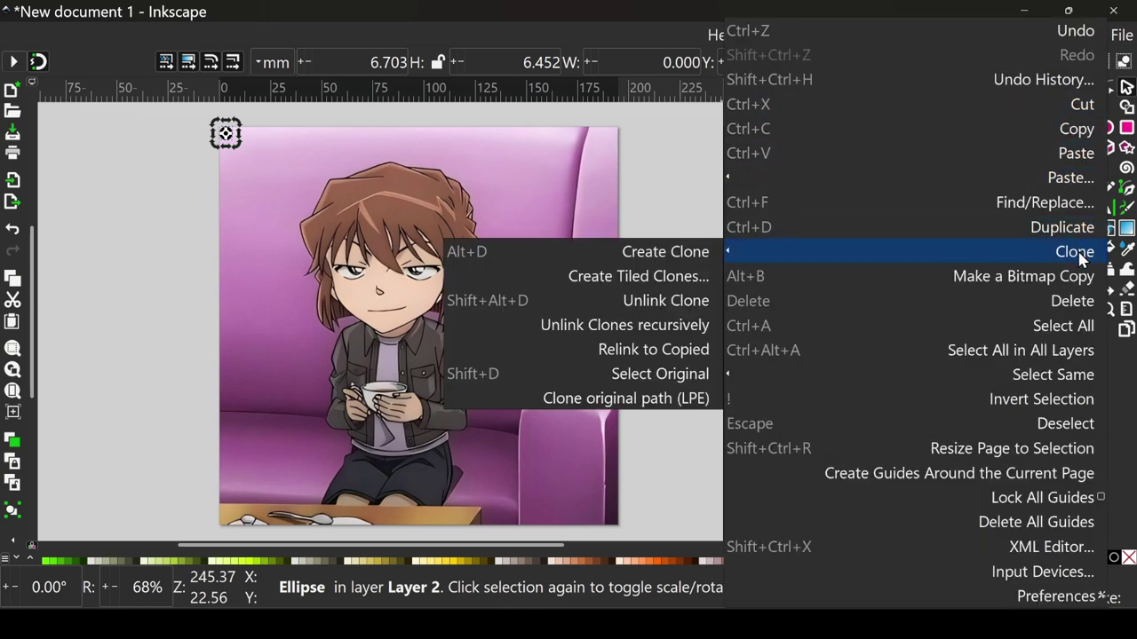
pyautogui.click(685, 283)
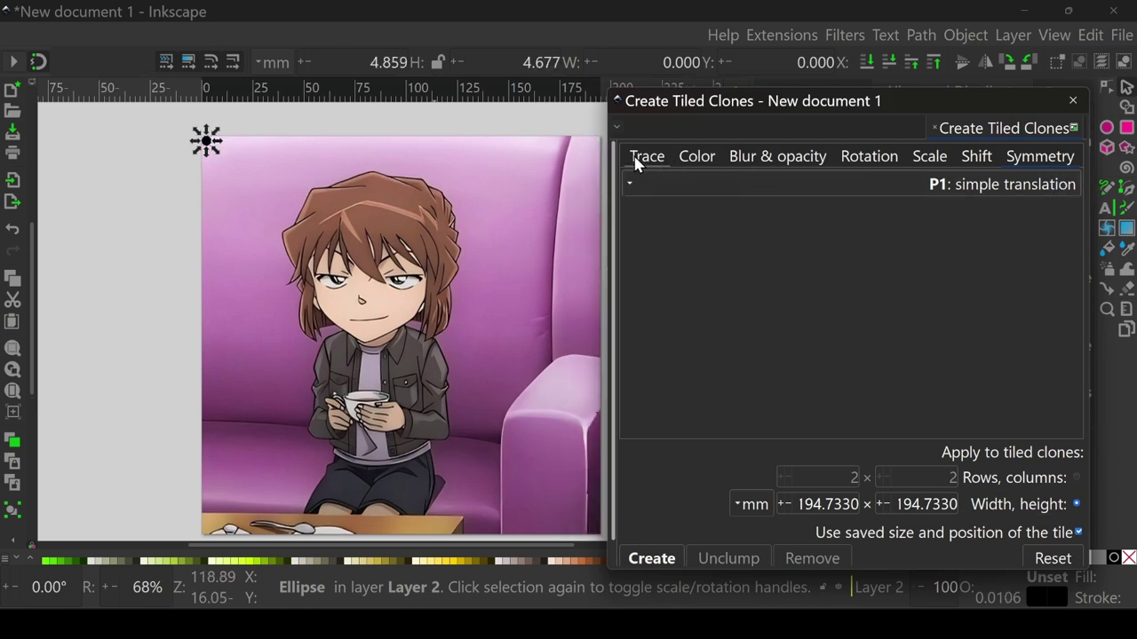
pyautogui.click(636, 163)
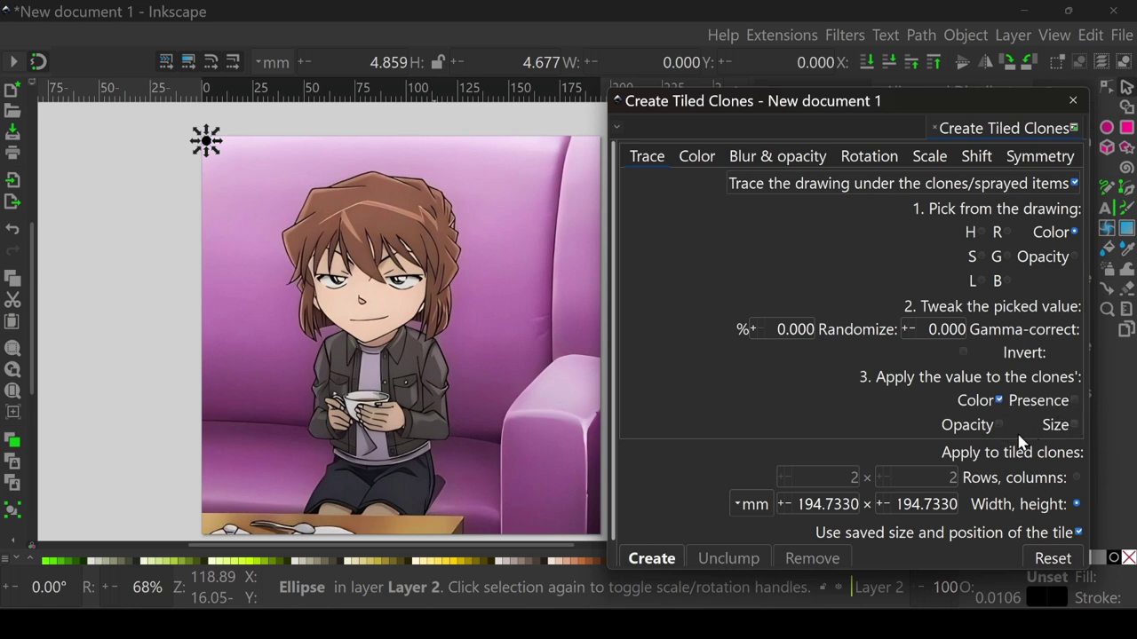
pyautogui.click(658, 566)
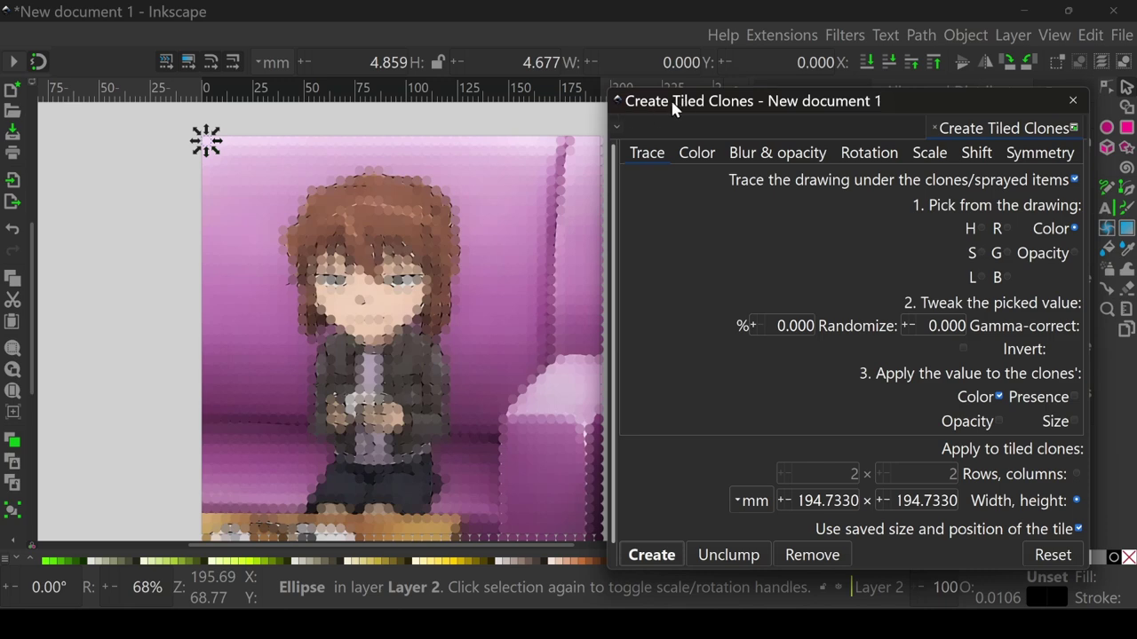
pyautogui.click(1073, 101)
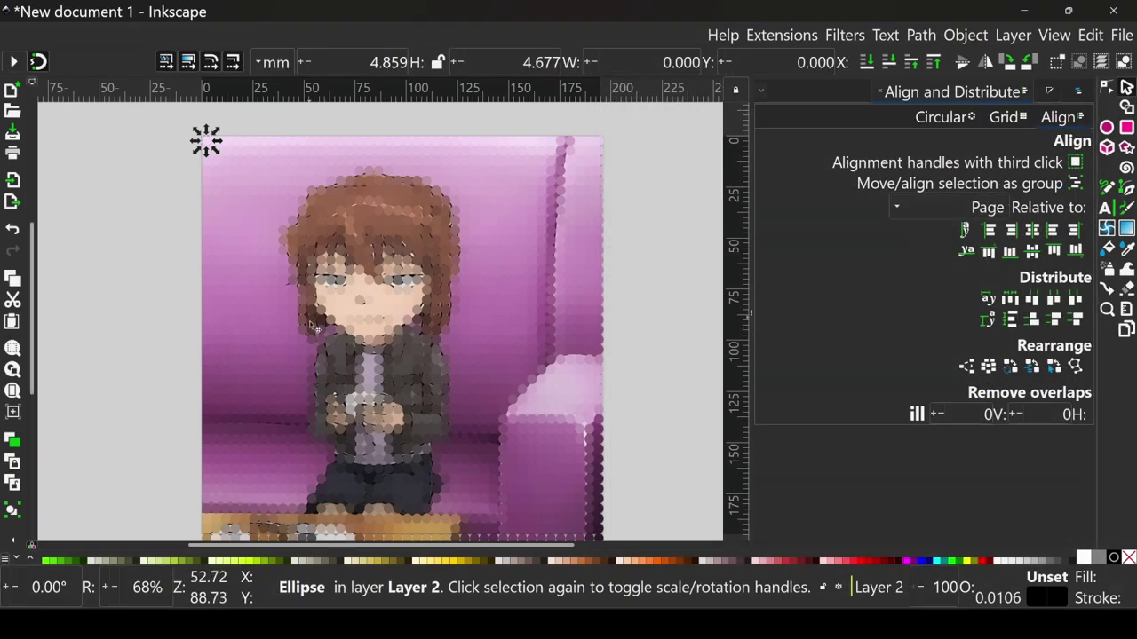
pyautogui.keyDown('ctrl'); pyautogui.scroll(2, 382, 316); pyautogui.keyUp('ctrl')
pyautogui.keyDown('ctrl'); pyautogui.scroll(2, 376, 313); pyautogui.keyUp('ctrl')
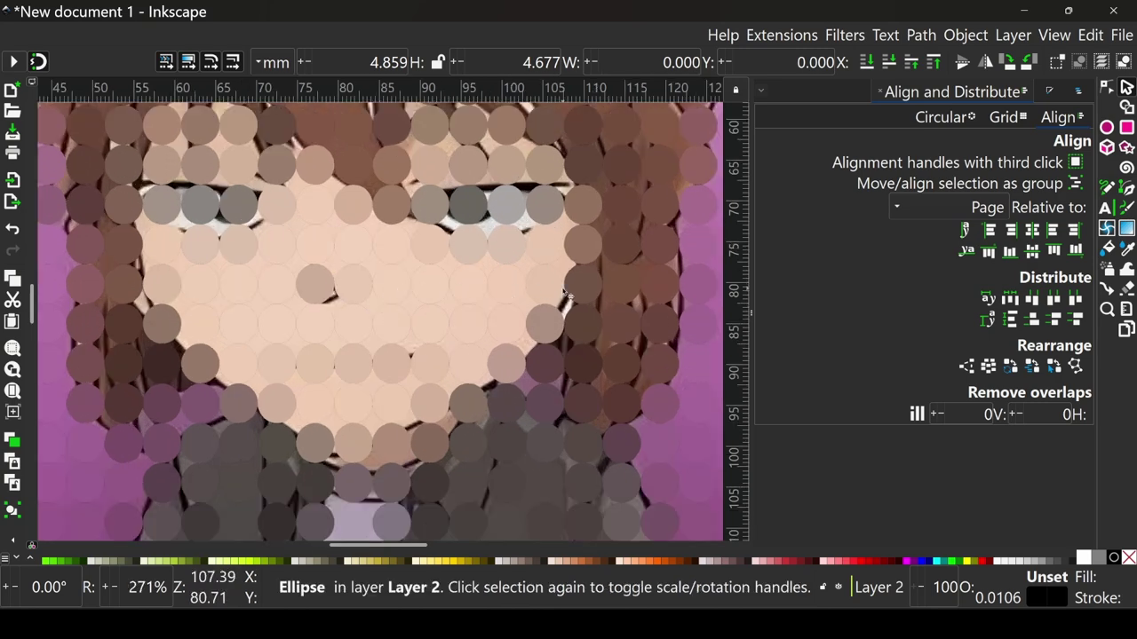
pyautogui.scroll(-3, 421, 313)
pyautogui.scroll(-2, 421, 311)
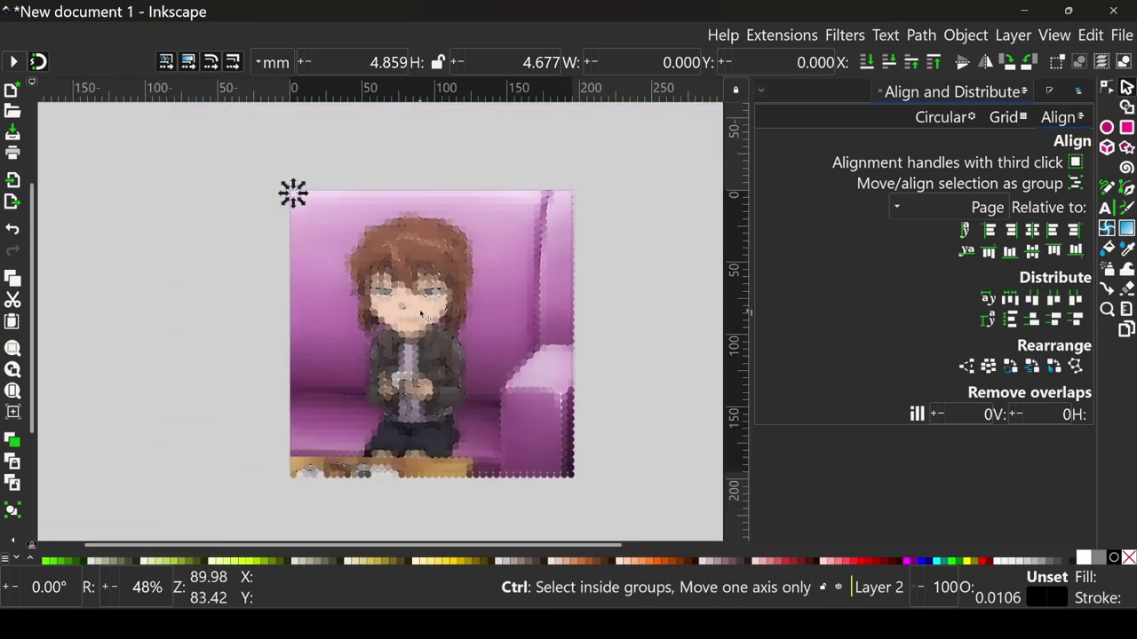
pyautogui.scroll(1, 291, 191)
pyautogui.scroll(3, 266, 182)
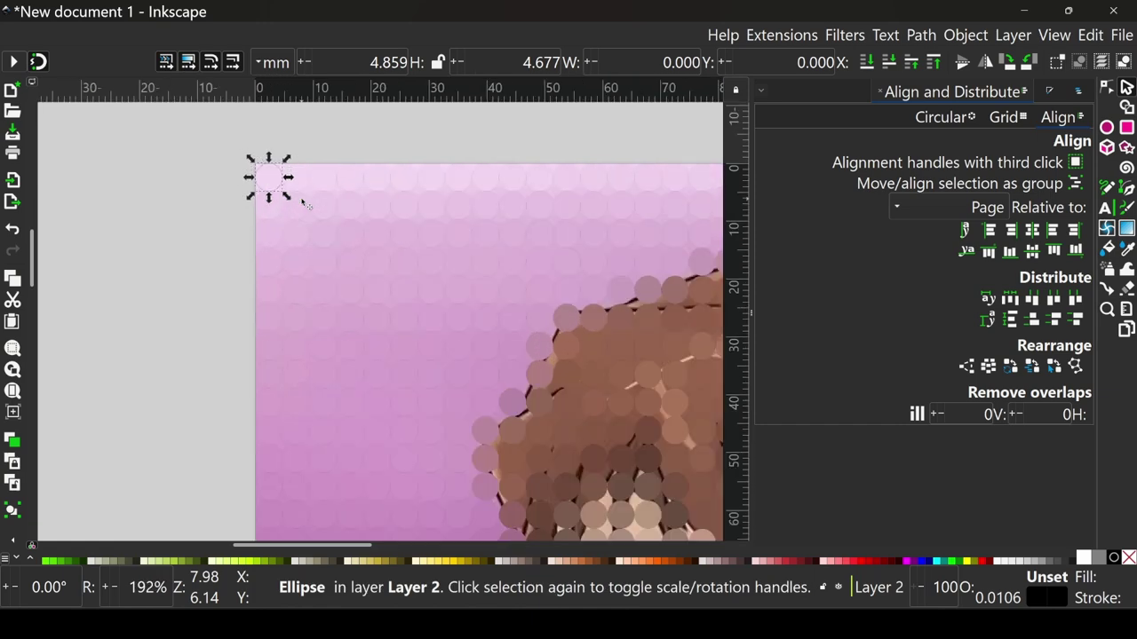
pyautogui.hotkey('alt', 'd')
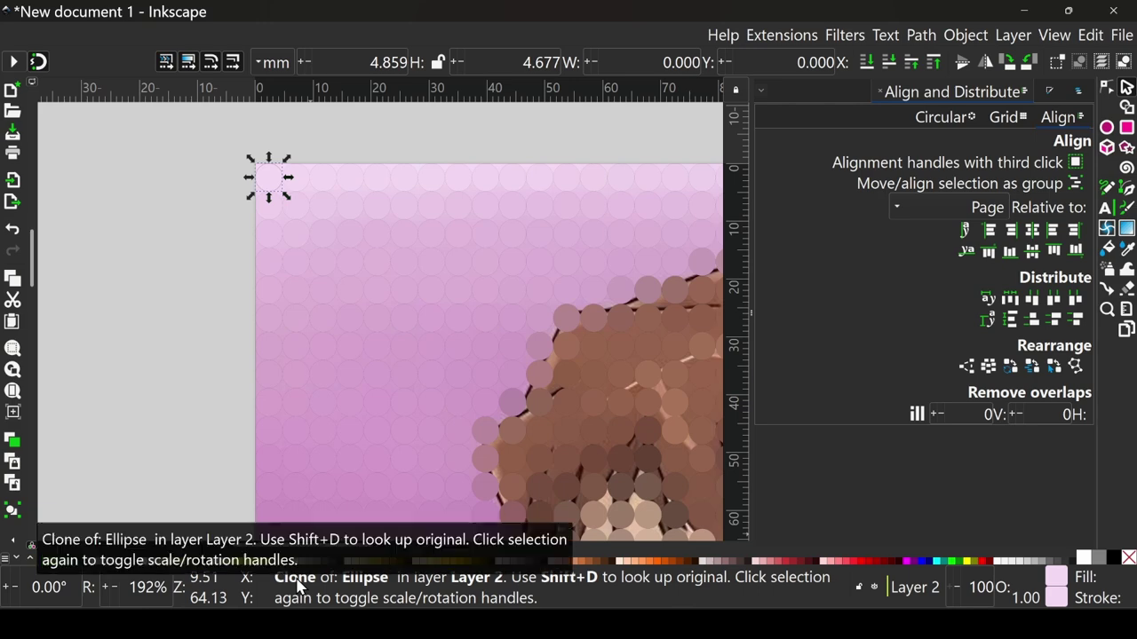
pyautogui.hotkey('shift', 'd')
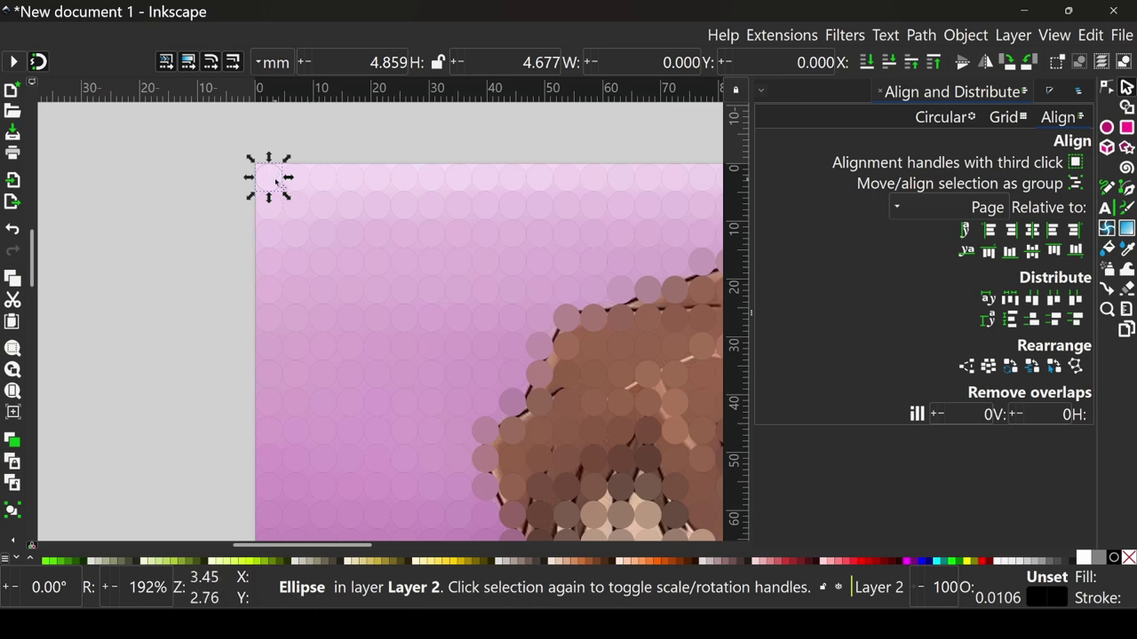
pyautogui.press('ctrl')
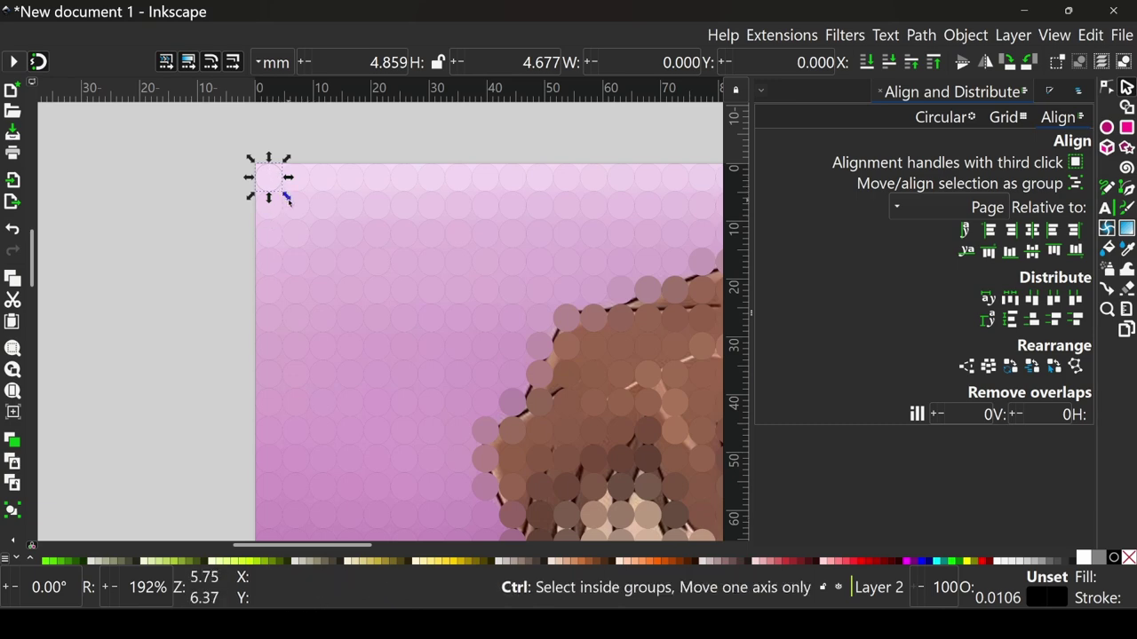
pyautogui.click(286, 197)
pyautogui.keyDown('ctrl'); pyautogui.scroll(-3, 396, 282); pyautogui.keyUp('ctrl')
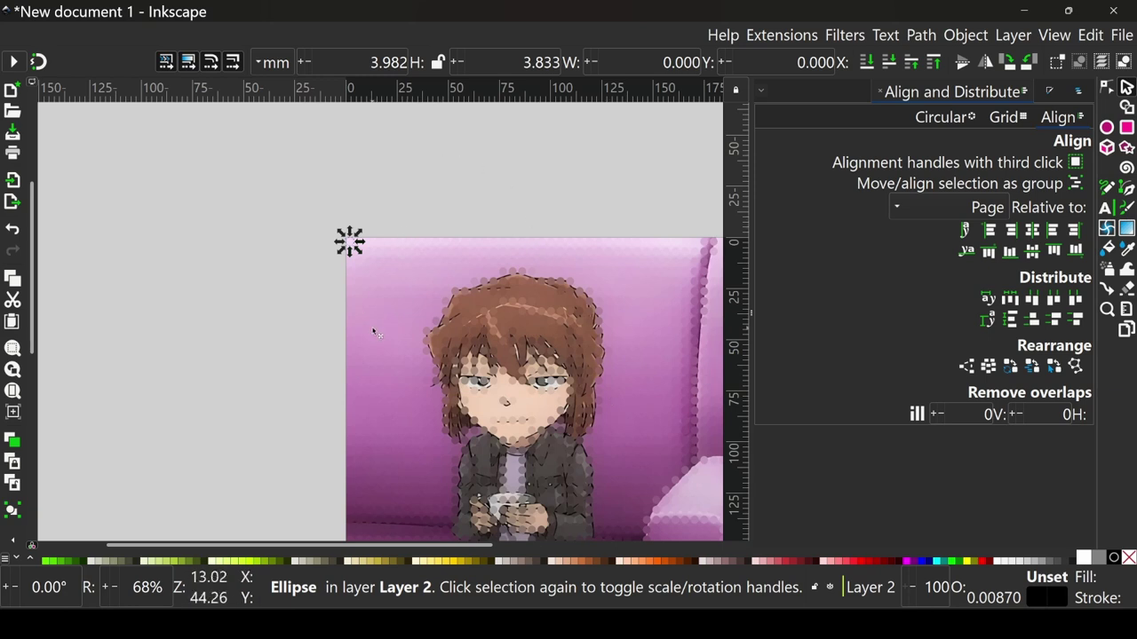
pyautogui.scroll(1, 373, 331)
pyautogui.moveTo(339, 205); pyautogui.dragTo(360, 225)
pyautogui.keyDown('ctrl'); pyautogui.scroll(3, 577, 339); pyautogui.keyUp('ctrl')
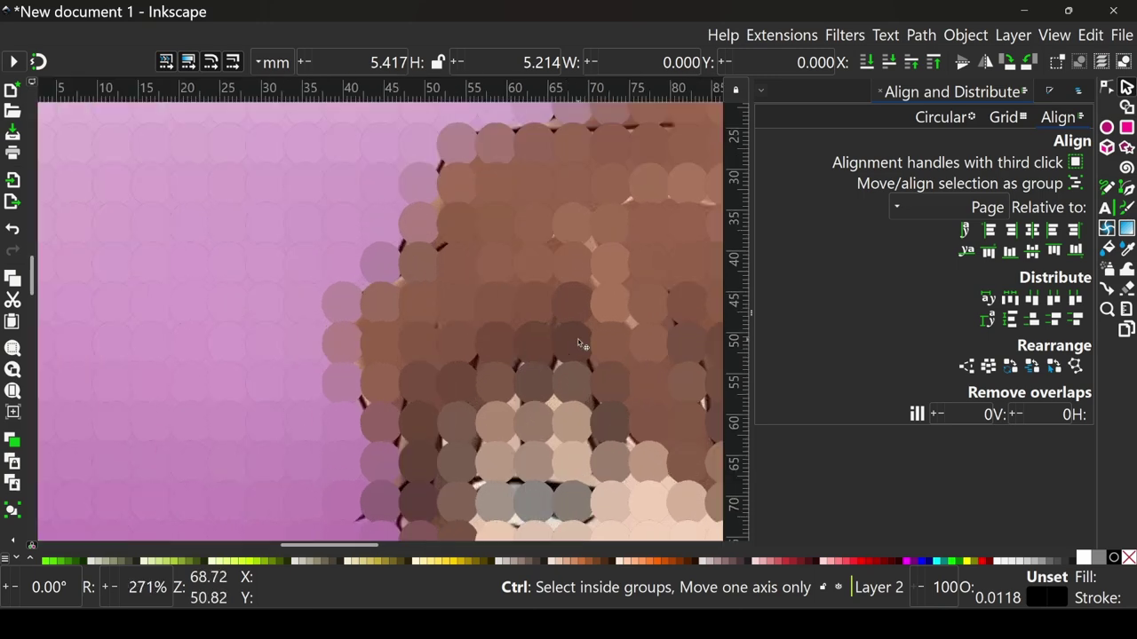
pyautogui.scroll(1, 534, 339)
pyautogui.scroll(1, 540, 355)
pyautogui.keyDown('ctrl'); pyautogui.scroll(2, 543, 374); pyautogui.keyUp('ctrl')
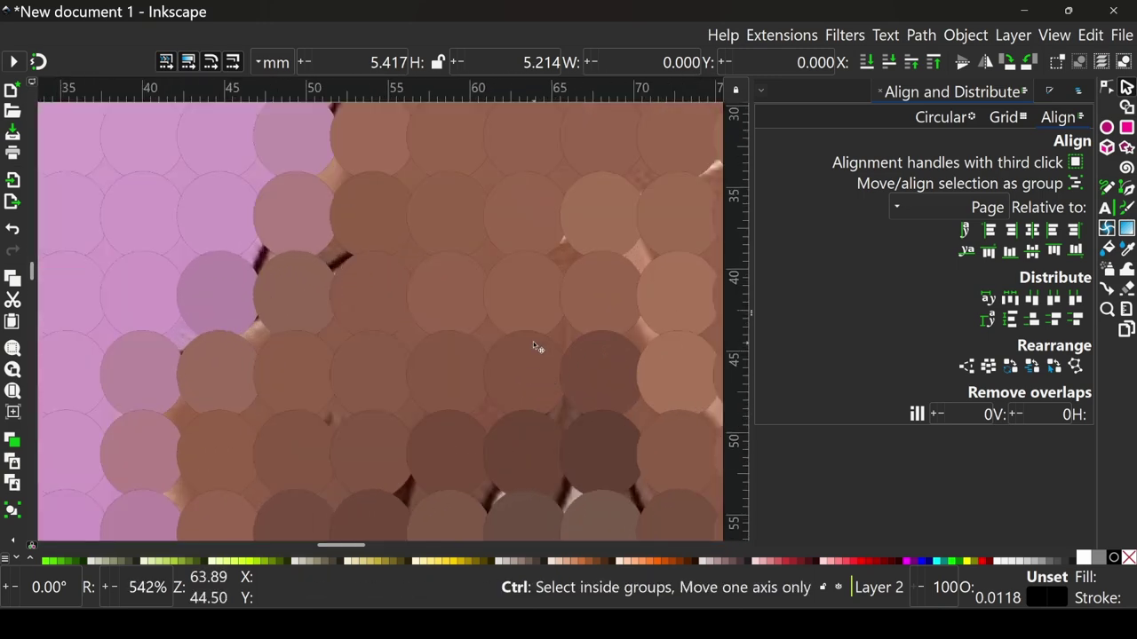
pyautogui.keyDown('ctrl'); pyautogui.scroll(-4, 522, 352); pyautogui.keyUp('ctrl')
pyautogui.hotkey('ctrl', 'z')
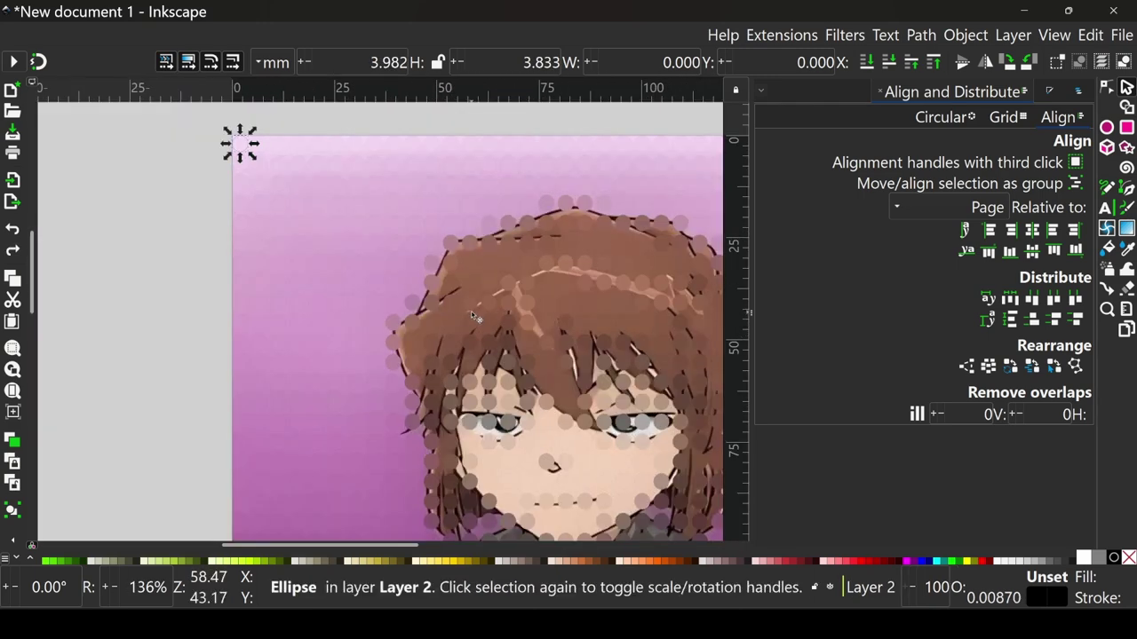
pyautogui.press('.')
pyautogui.keyDown('ctrl'); pyautogui.scroll(-4, 513, 362); pyautogui.keyUp('ctrl')
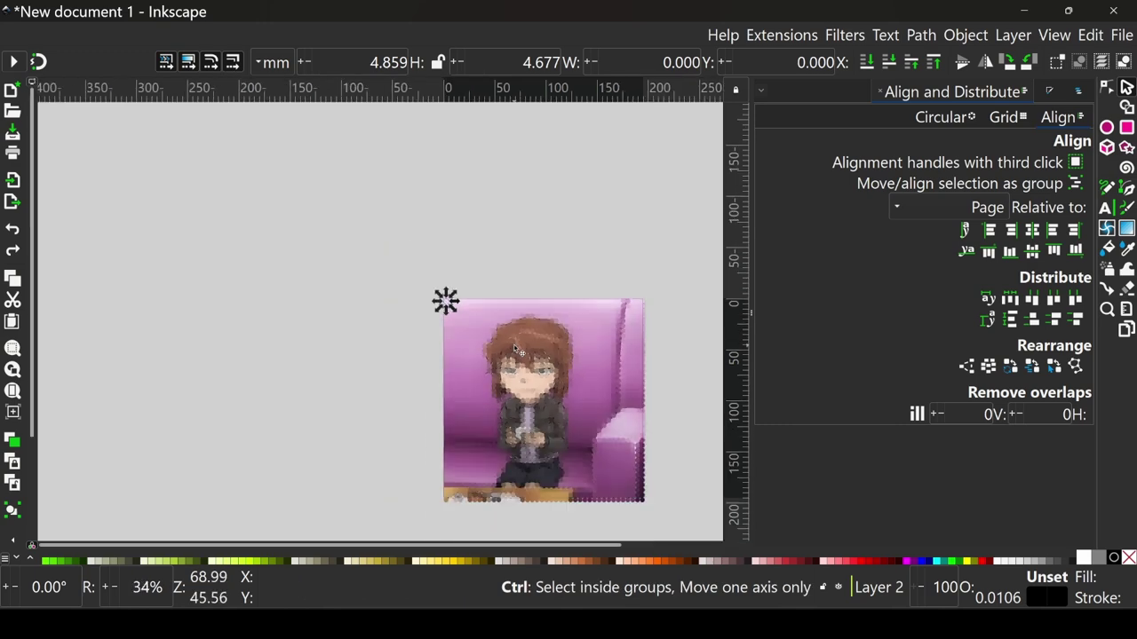
pyautogui.keyDown('ctrl'); pyautogui.scroll(1, 429, 273); pyautogui.keyUp('ctrl')
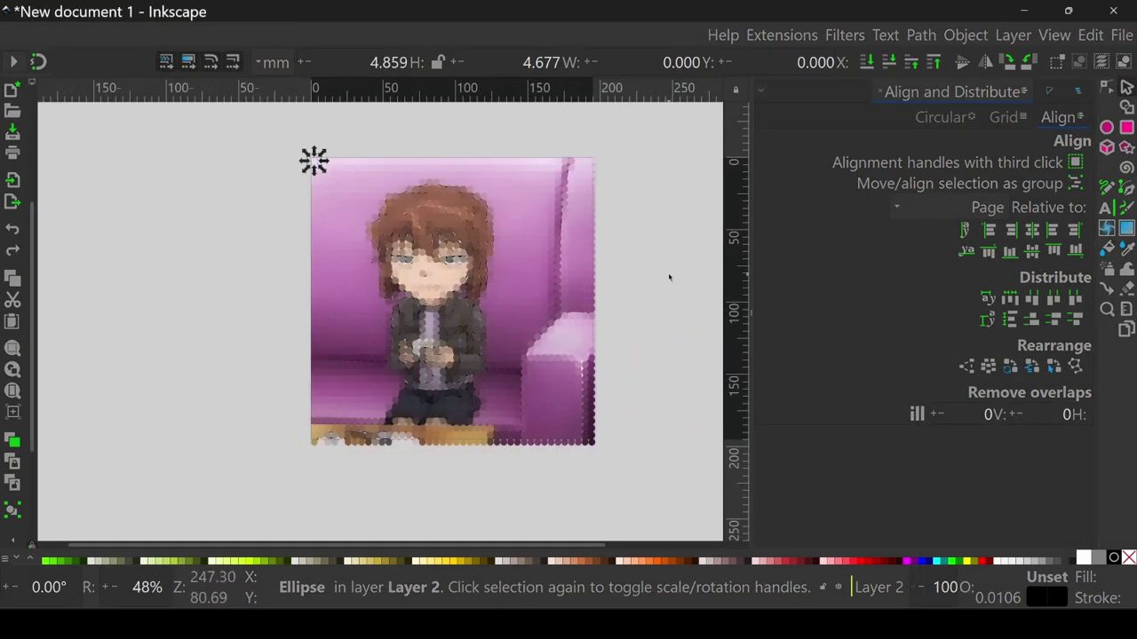
pyautogui.press('Escape')
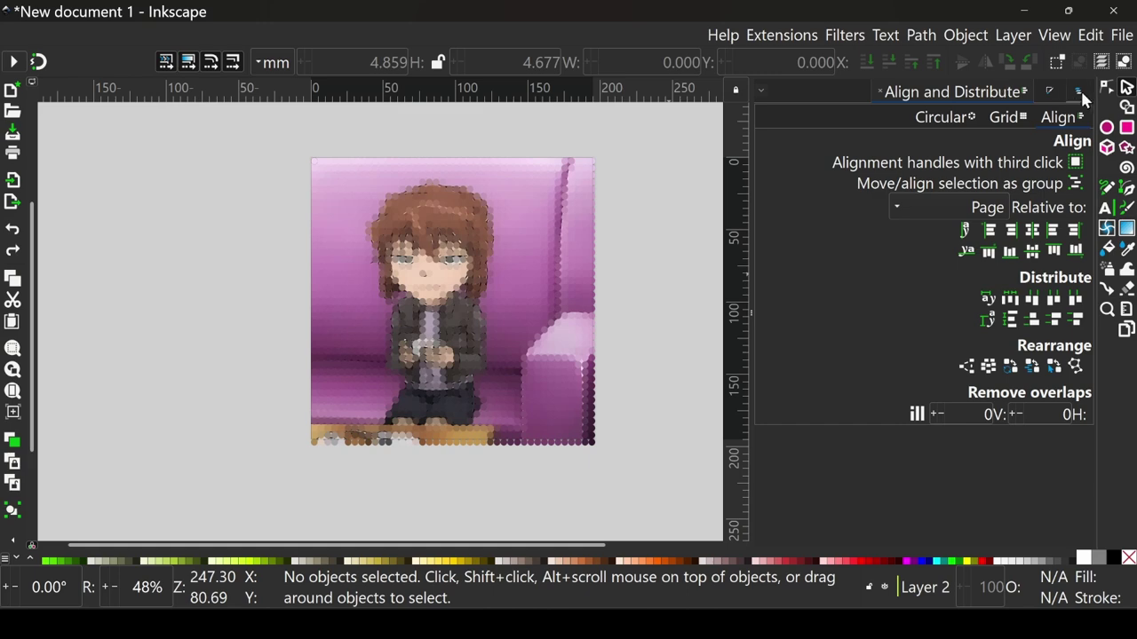
# - Hide Layer 1 so only the coloured dot mosaic remains visible
pyautogui.click(1080, 89)
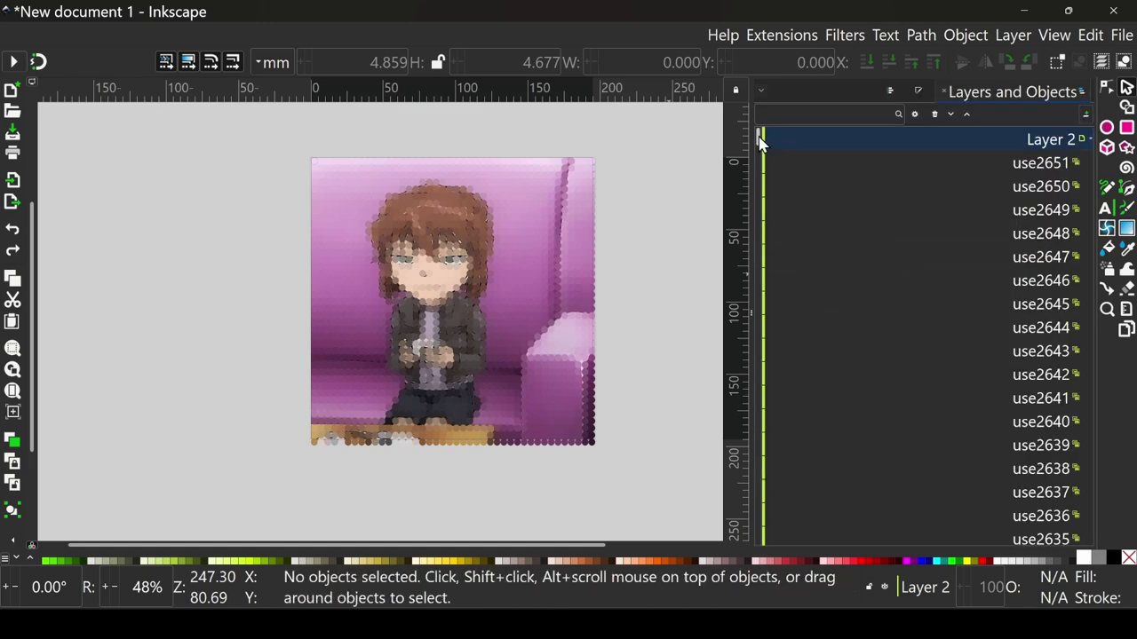
pyautogui.moveTo(759, 140); pyautogui.dragTo(760, 533)
pyautogui.click(1047, 533)
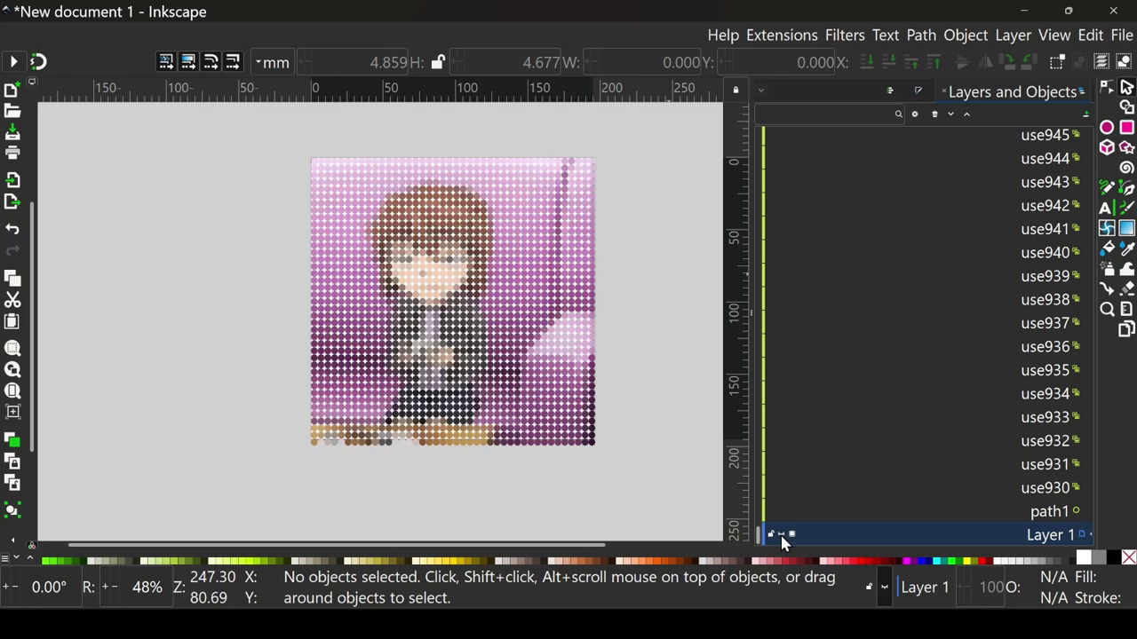
pyautogui.keyDown('ctrl'); pyautogui.scroll(3, 468, 300); pyautogui.keyUp('ctrl')
pyautogui.keyDown('ctrl'); pyautogui.scroll(-2, 418, 286); pyautogui.keyUp('ctrl')
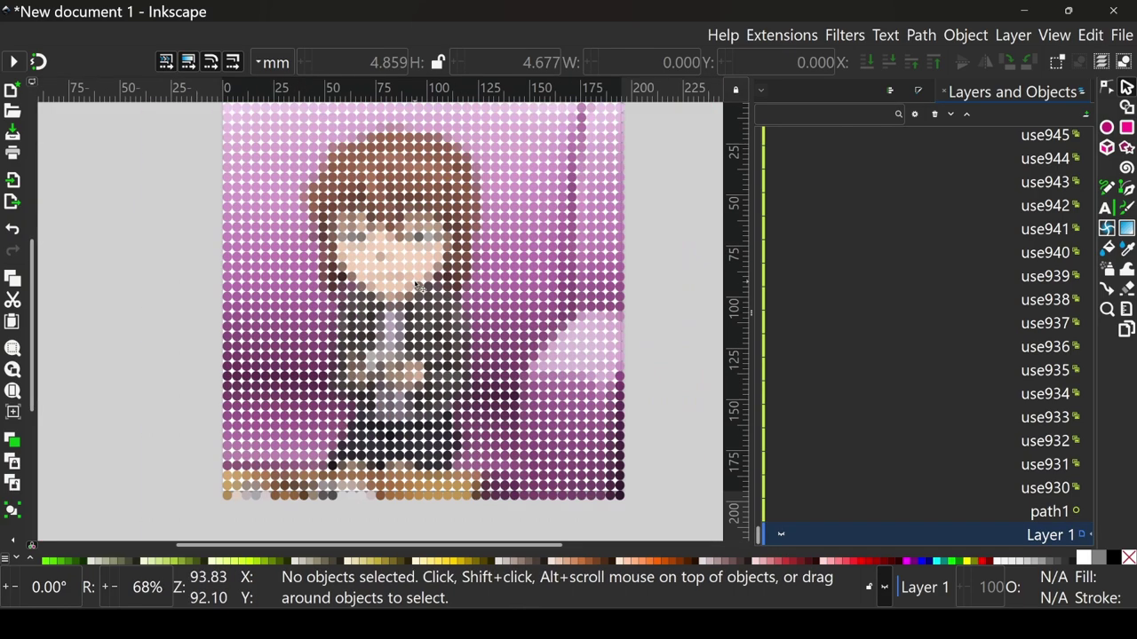
pyautogui.keyDown('ctrl'); pyautogui.scroll(-1, 418, 286); pyautogui.keyUp('ctrl')
pyautogui.keyDown('ctrl'); pyautogui.scroll(1, 439, 296); pyautogui.keyUp('ctrl')
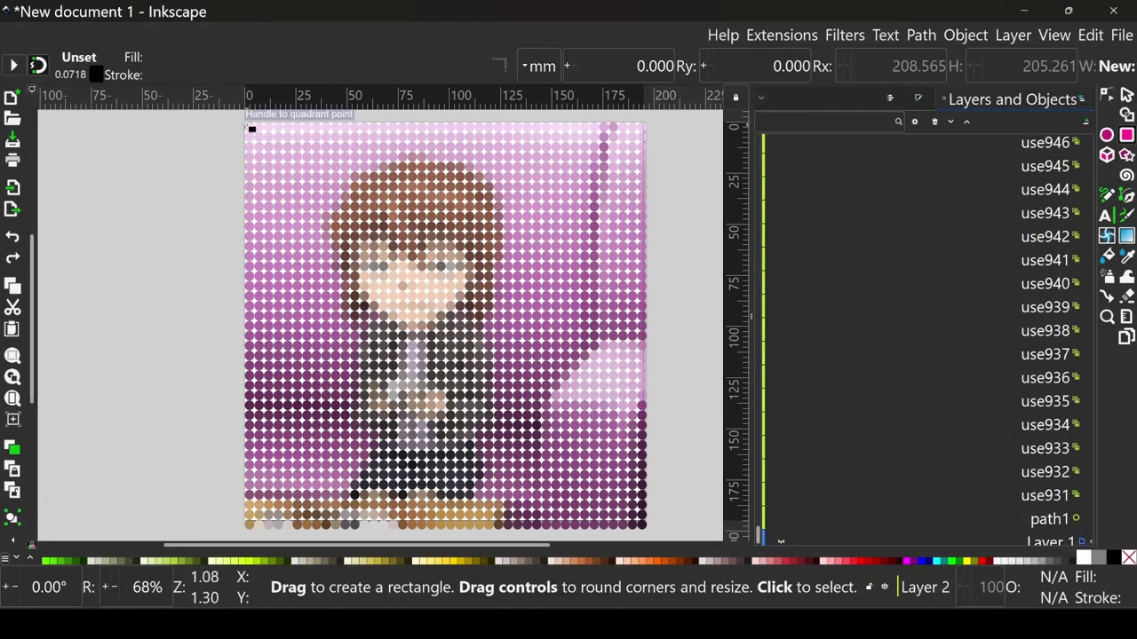
# - Draw a black 200.7 × 197.9 mm rectangle over the page and send it behind the dots
pyautogui.moveTo(246, 124); pyautogui.dragTo(642, 523)
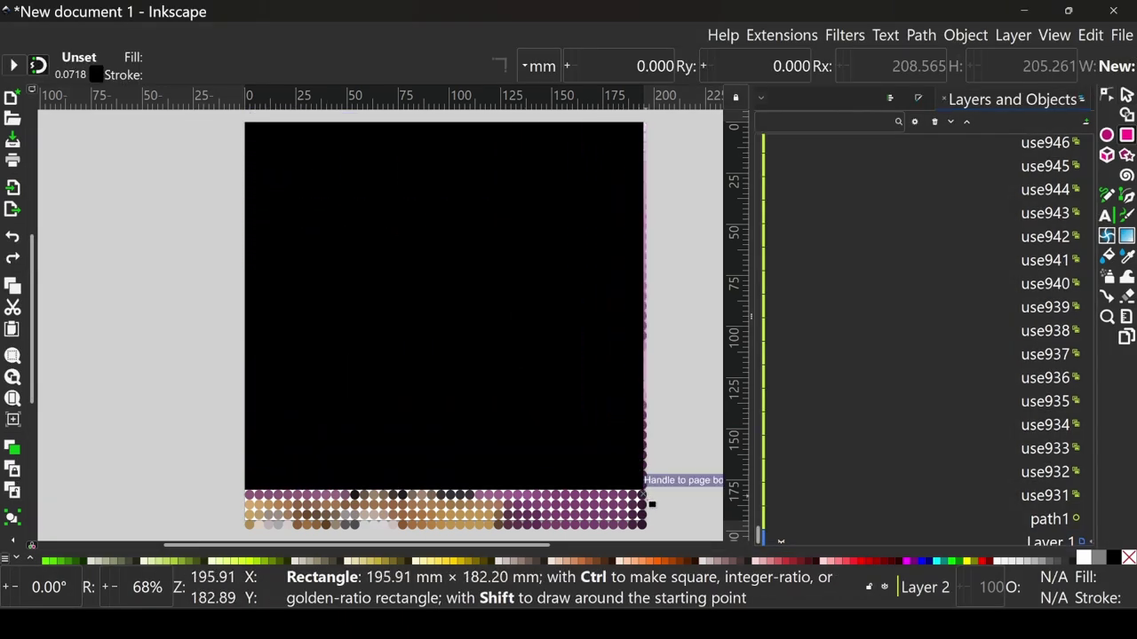
pyautogui.moveTo(642, 524); pyautogui.dragTo(650, 532)
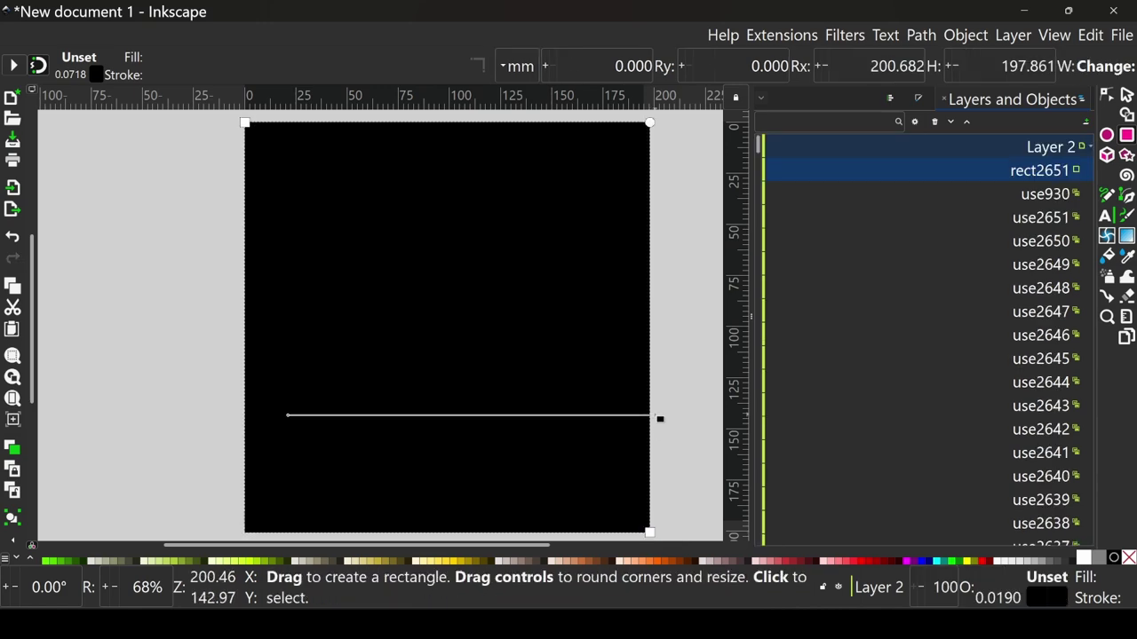
pyautogui.press('Escape')
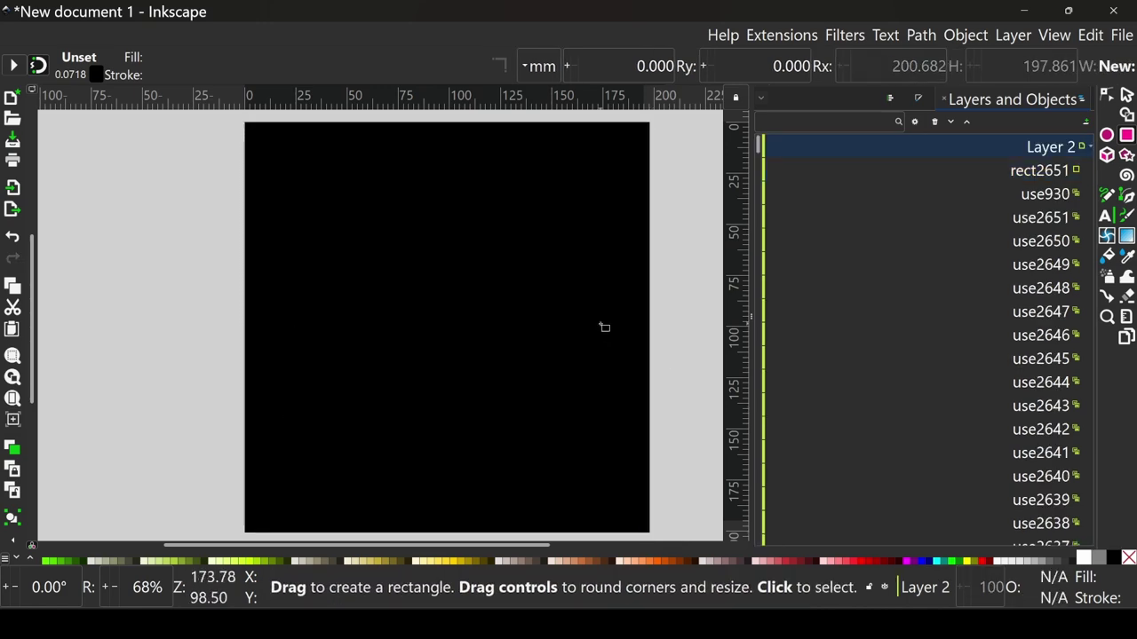
pyautogui.click(604, 328)
pyautogui.press('s')
pyautogui.click(601, 328)
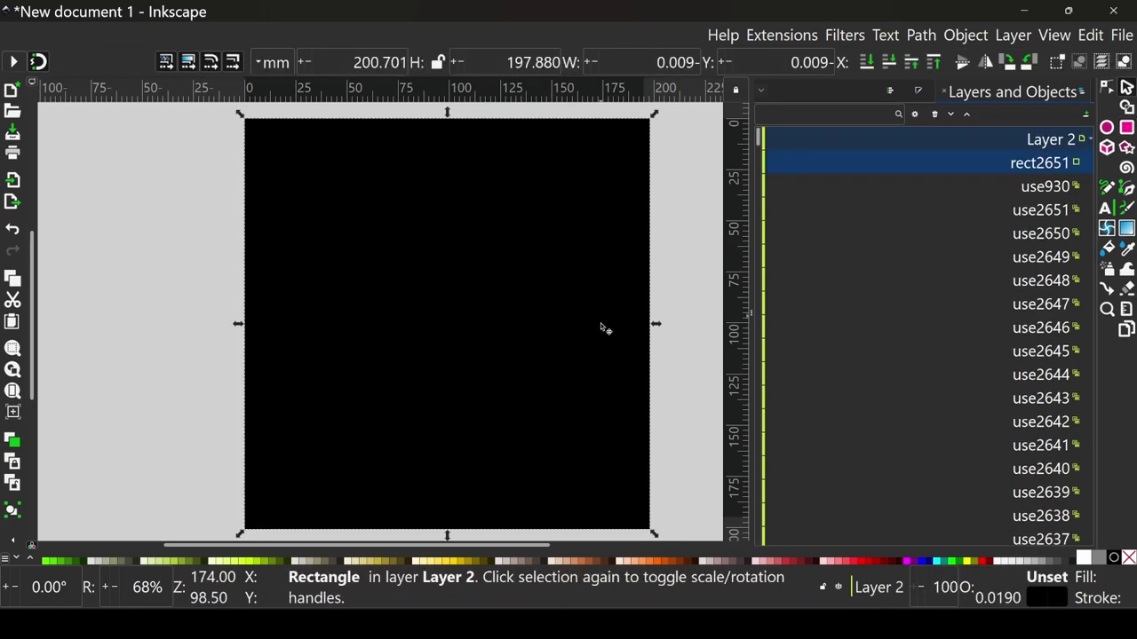
pyautogui.press('End')
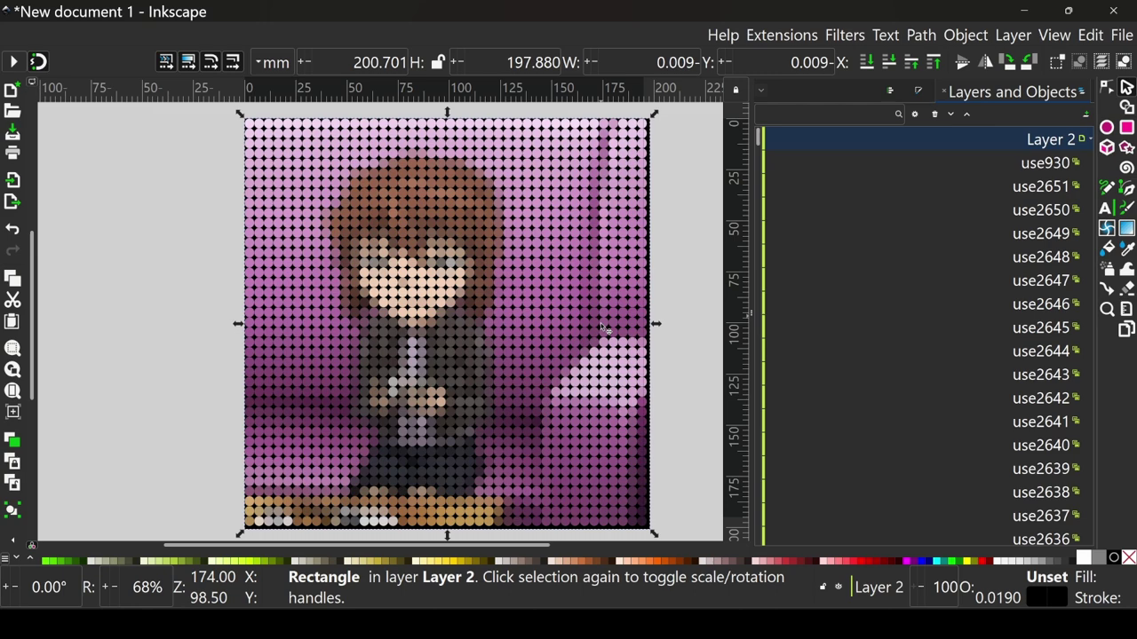
pyautogui.keyDown('ctrl'); pyautogui.scroll(-2, 500, 305); pyautogui.keyUp('ctrl')
pyautogui.keyDown('ctrl'); pyautogui.scroll(1, 500, 304); pyautogui.keyUp('ctrl')
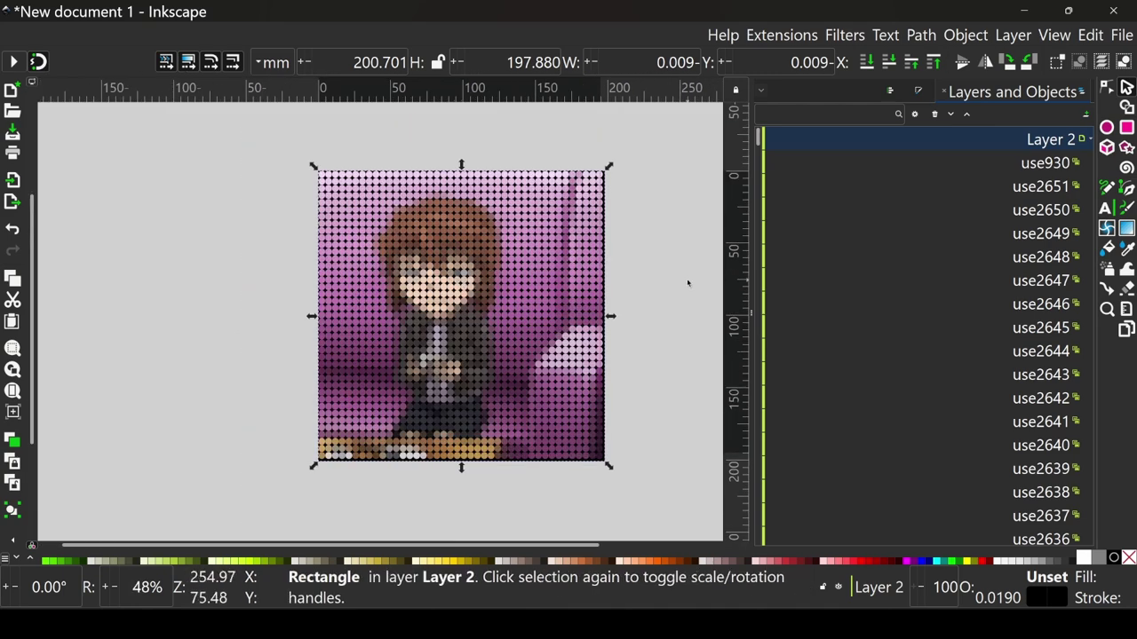
pyautogui.moveTo(293, 224); pyautogui.dragTo(238, 223)
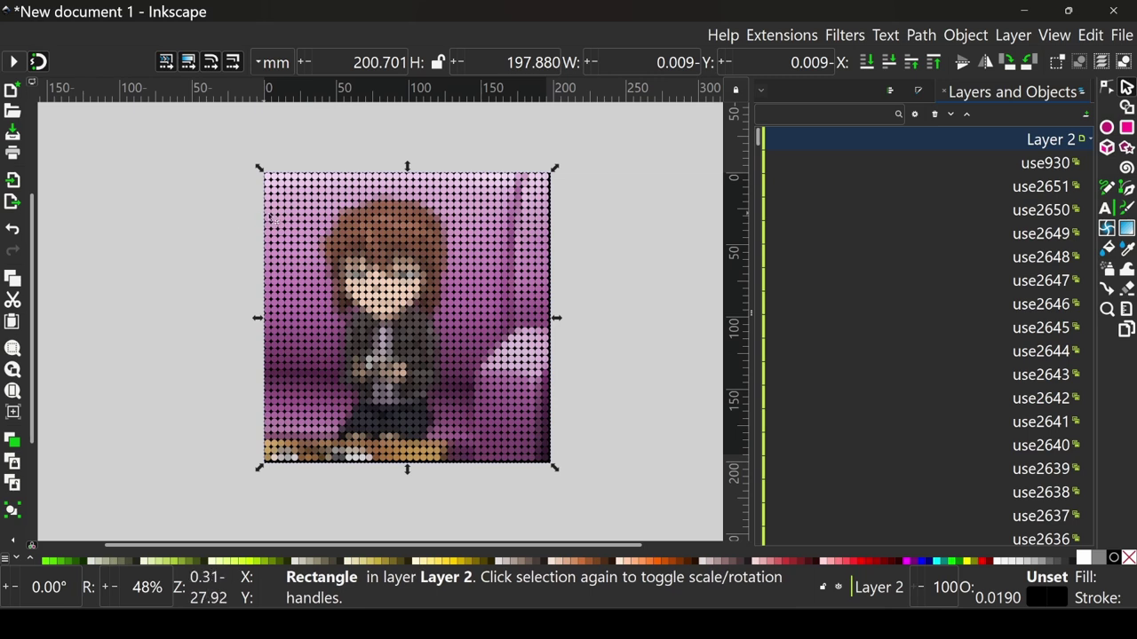